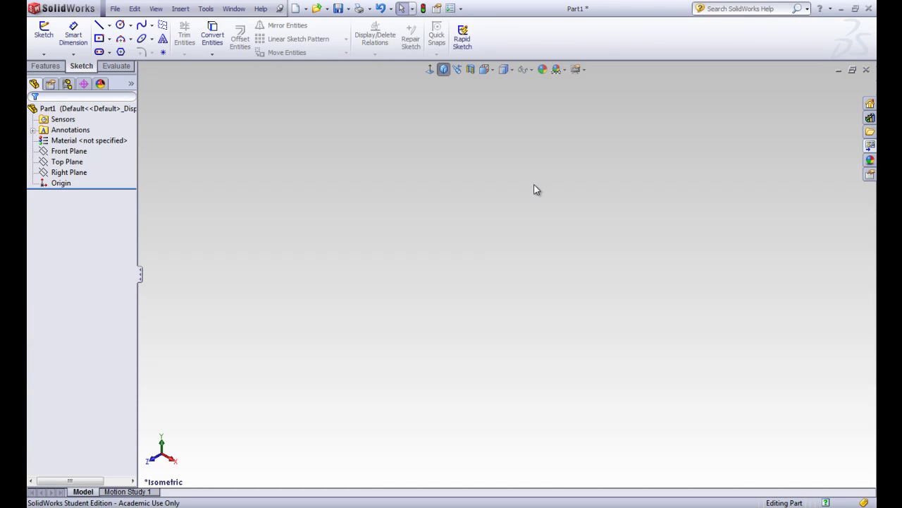
Start a new sketch, Sketch3, on the Top Plane
click(47, 34)
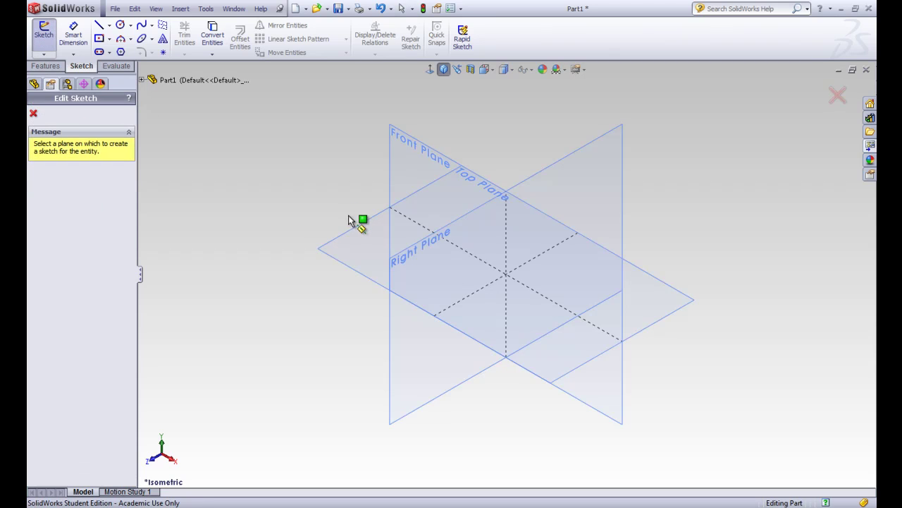
click(357, 246)
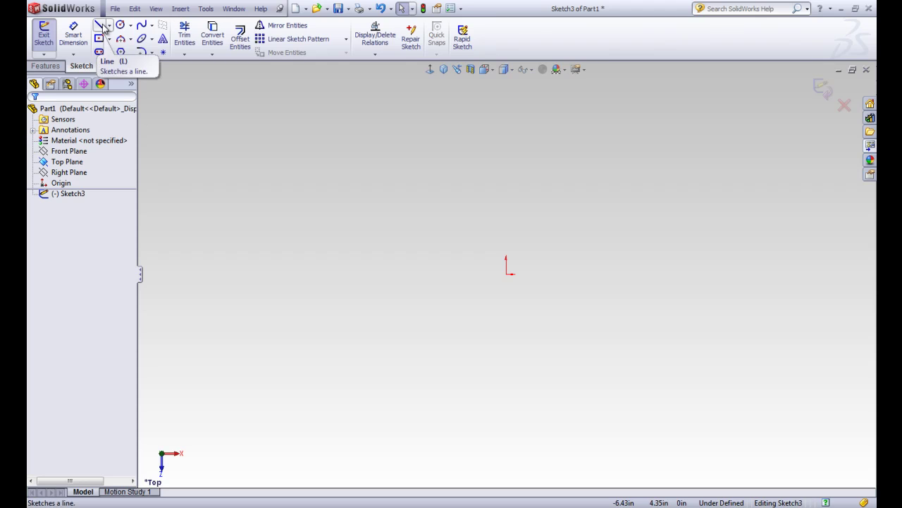
click(507, 274)
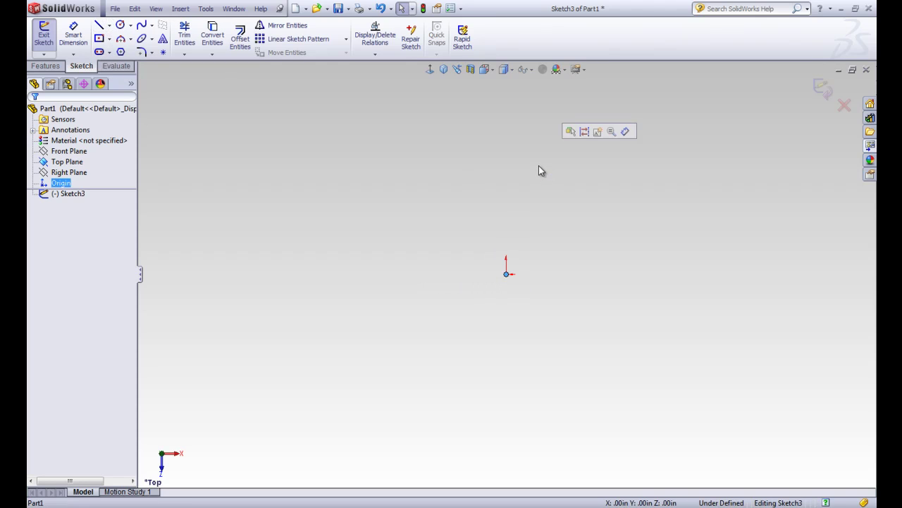
Draw three connected trial lines from the origin, then box-select and delete them
click(98, 24)
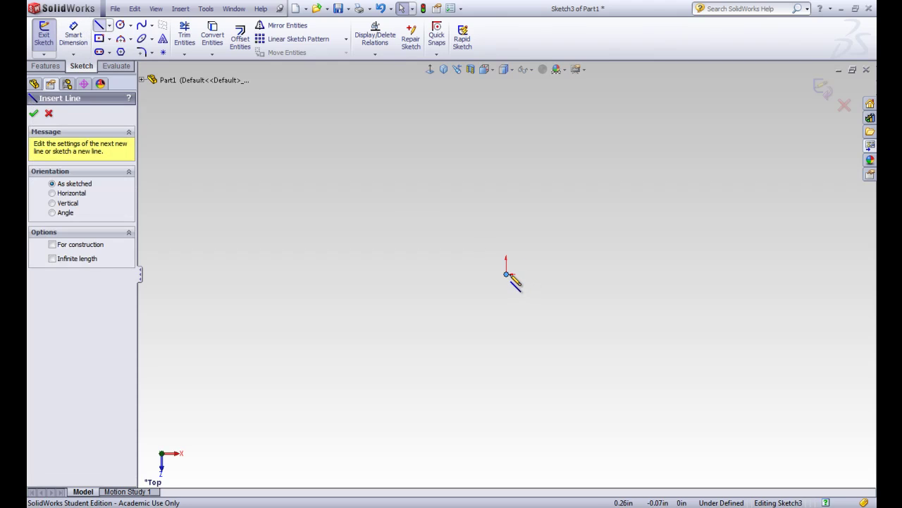
drag(506, 274, 525, 198)
click(598, 249)
double_click(556, 329)
key(Escape)
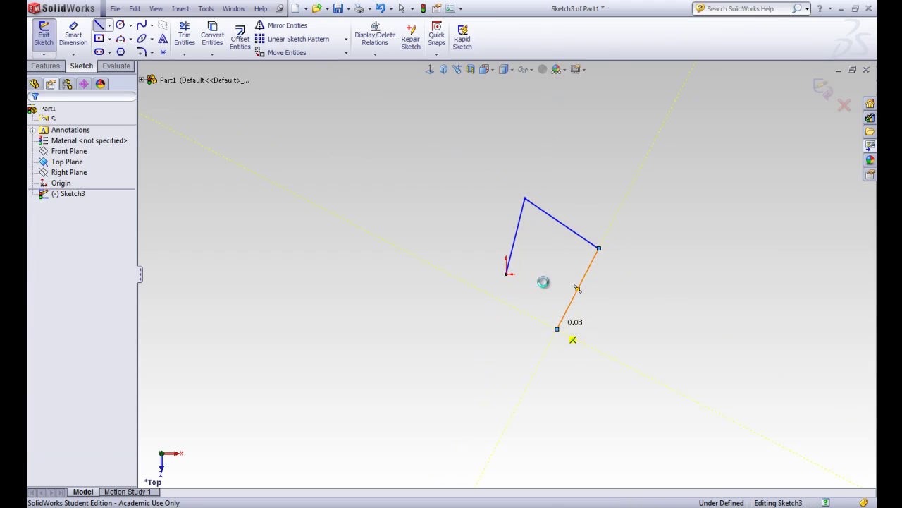
drag(476, 180, 645, 357)
key(Delete)
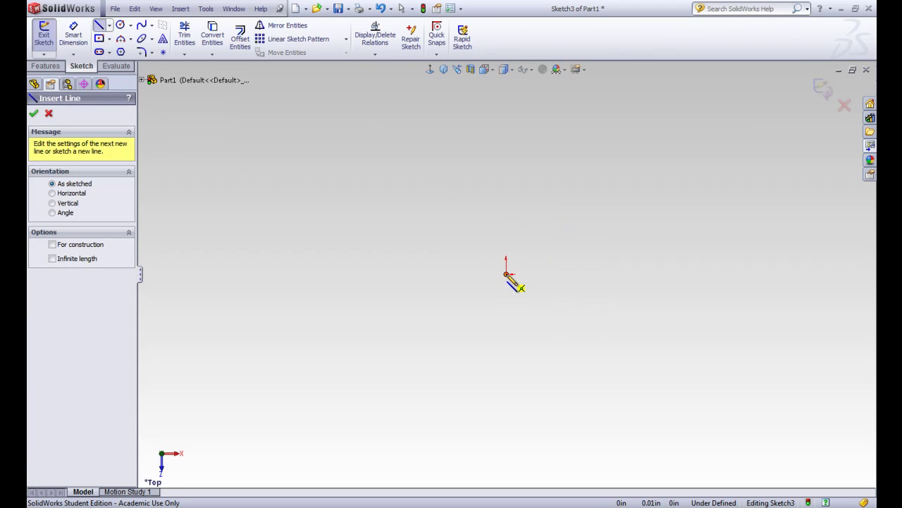
Draw the path: a vertical line up from the origin, a tangent arc right, then an angled line
click(506, 273)
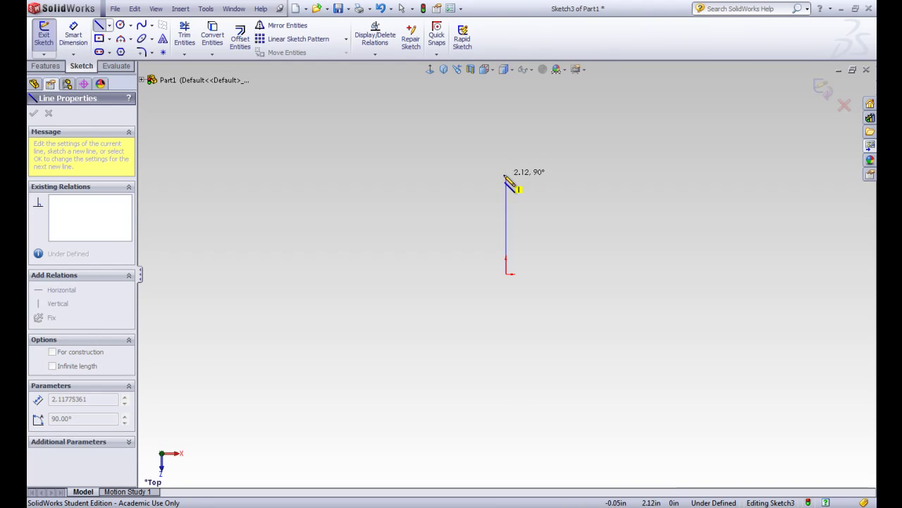
click(507, 175)
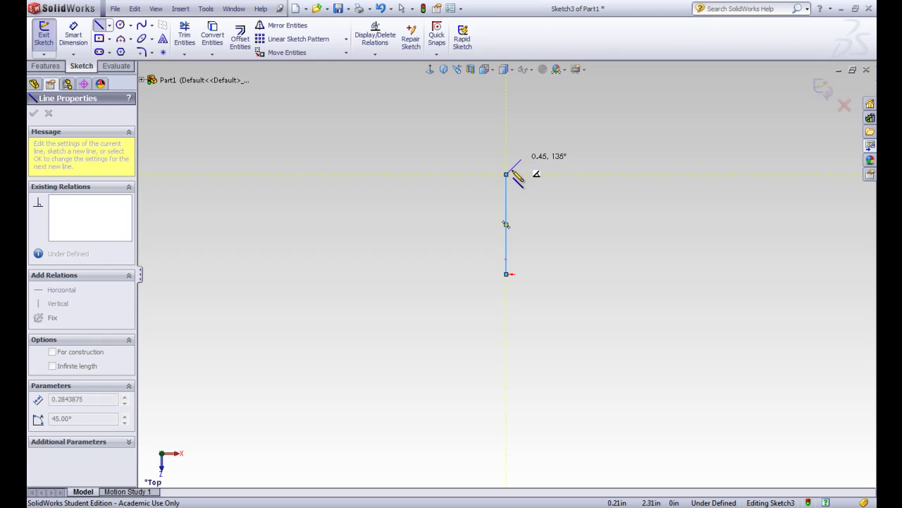
click(507, 175)
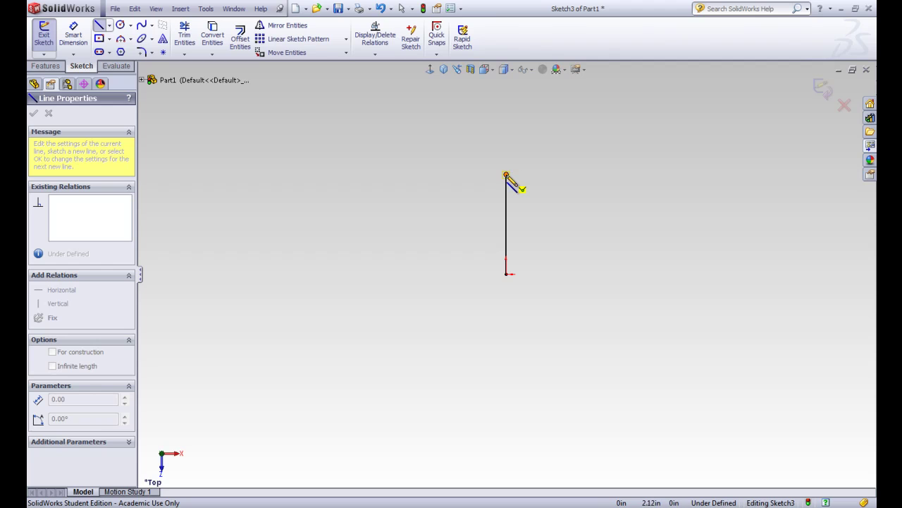
click(506, 175)
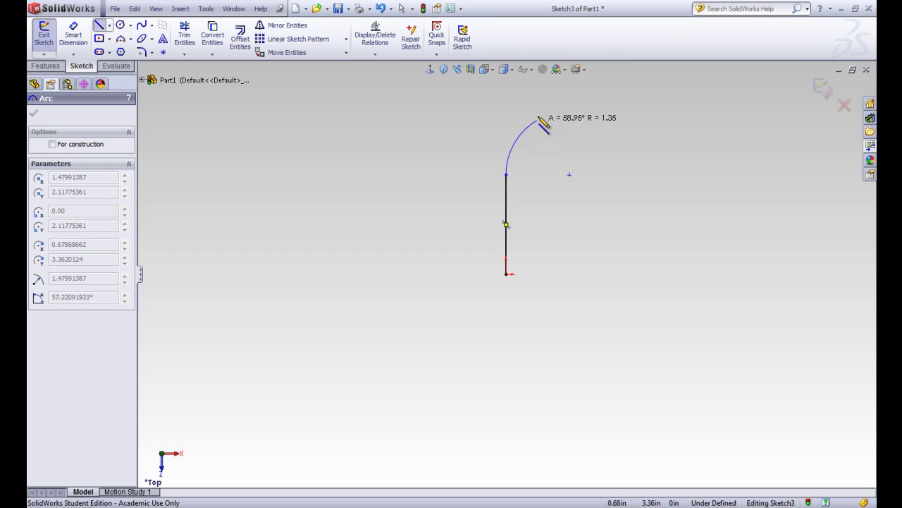
click(540, 112)
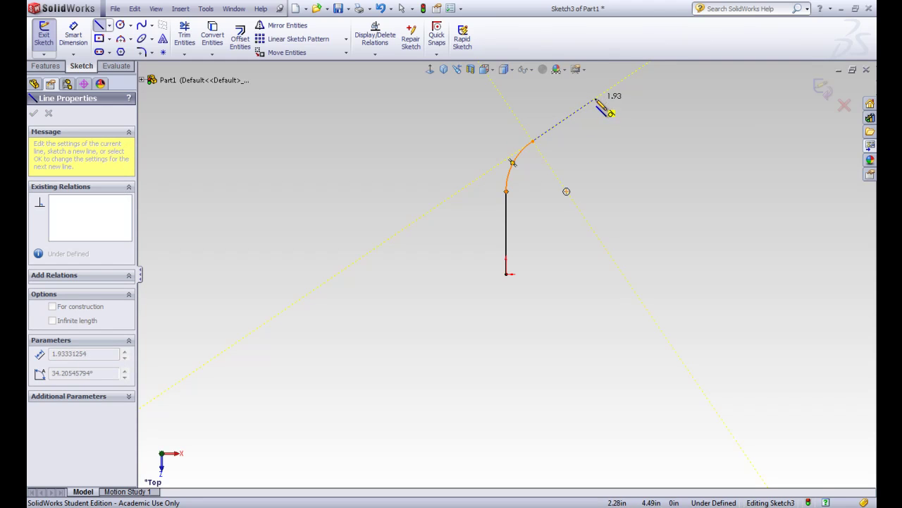
click(596, 99)
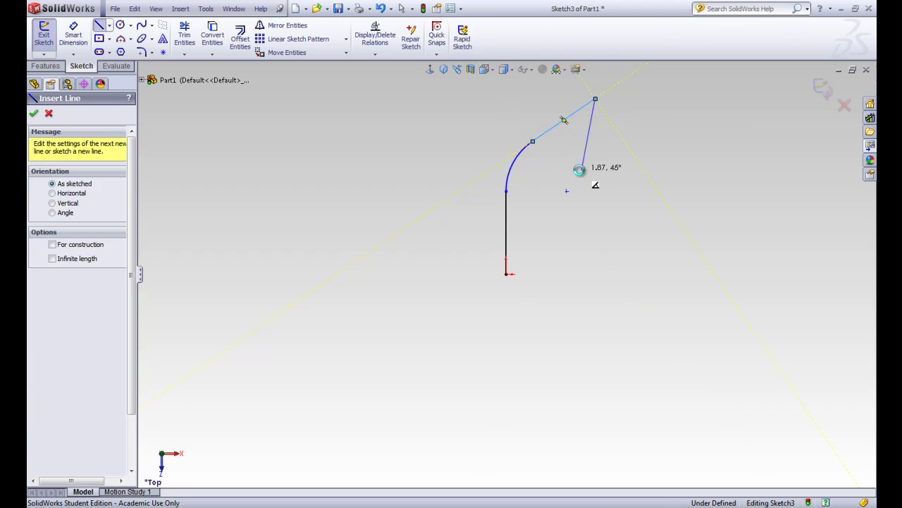
key(Escape)
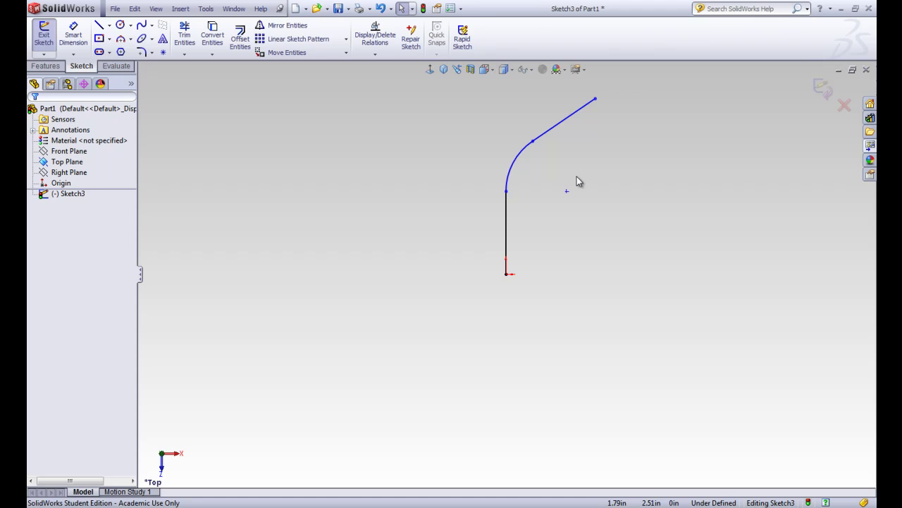
key(ctrl+z)
Give the vertical path line a Smart Dimension length of 3 in
scroll(560, 186, down, 2)
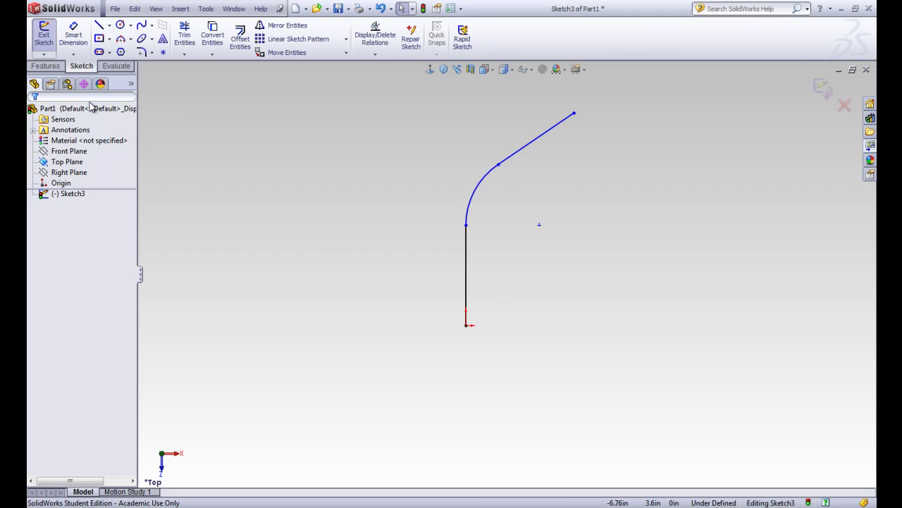
click(75, 36)
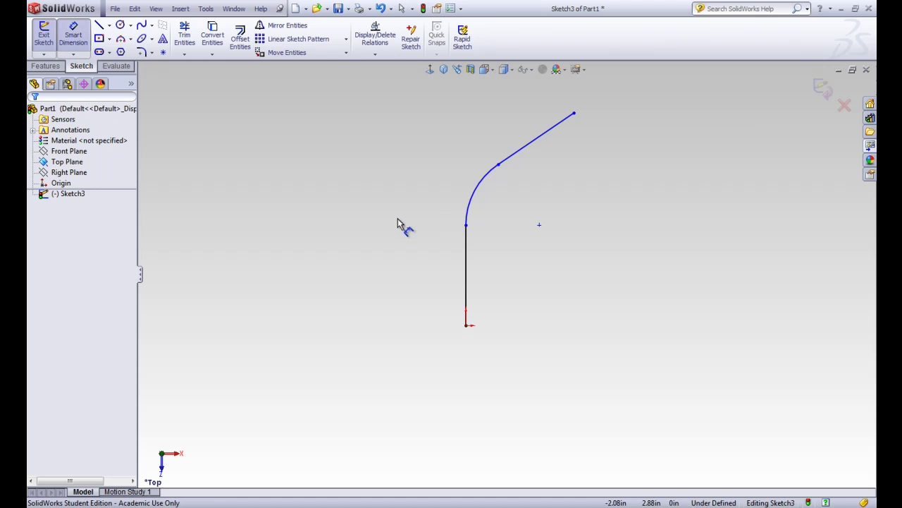
click(444, 266)
click(442, 268)
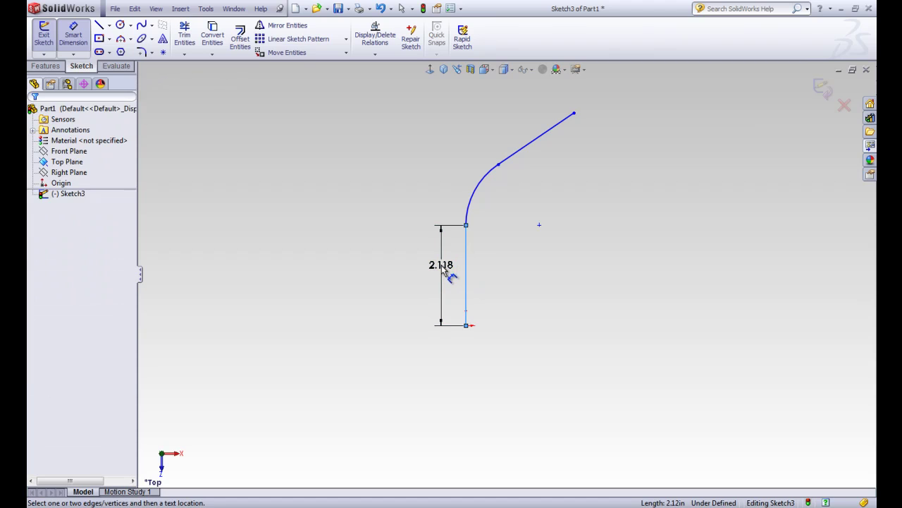
double_click(441, 265)
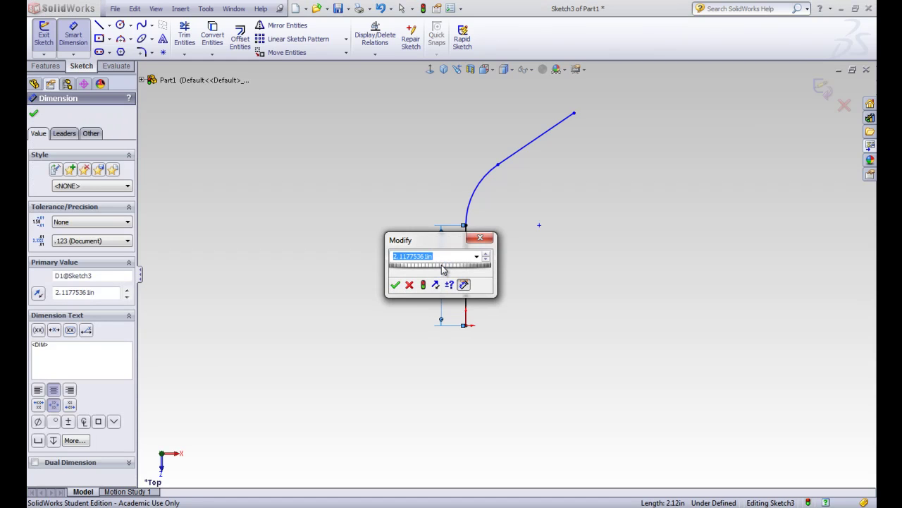
text(3)
key(Return)
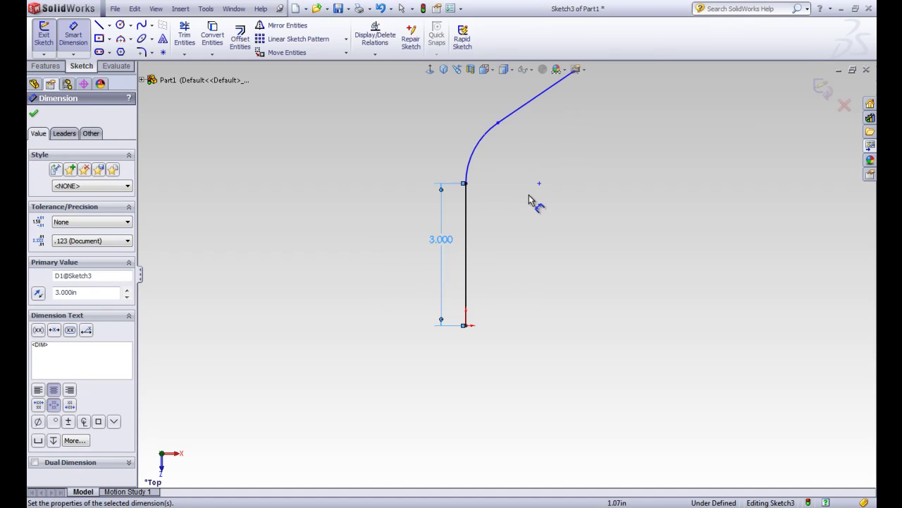
scroll(531, 197, down, 3)
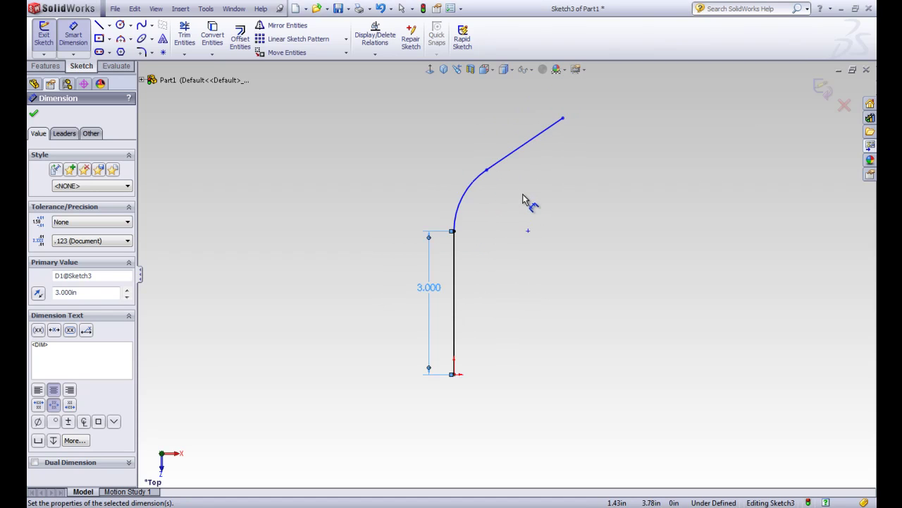
click(34, 113)
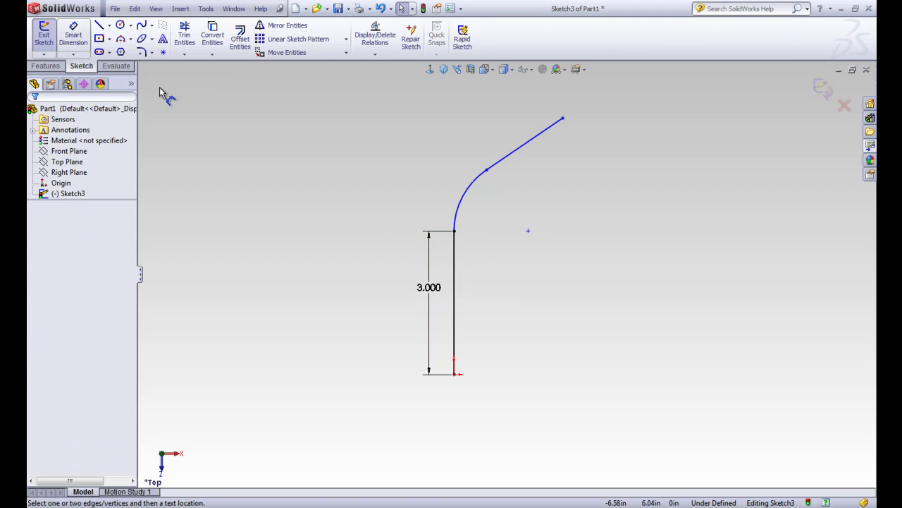
Dimension the arc radius at 2 in and the angled line's length at 3 in
click(74, 35)
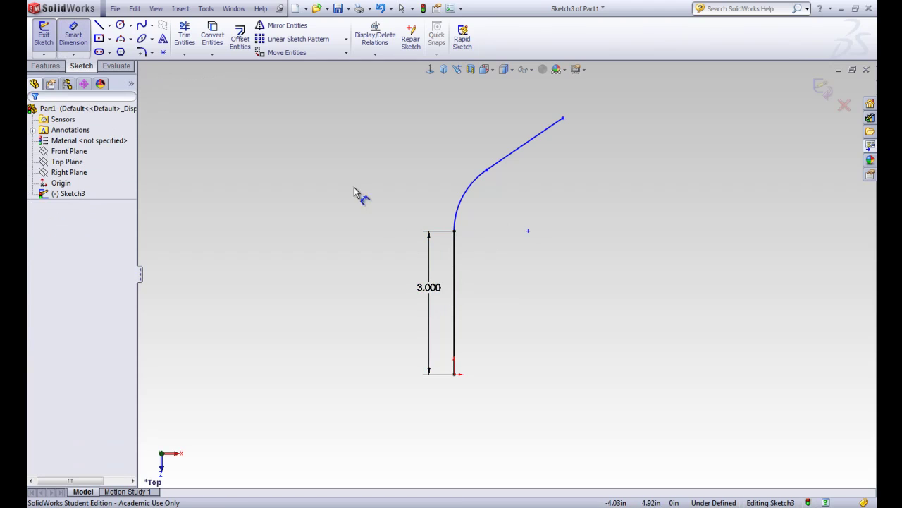
click(461, 203)
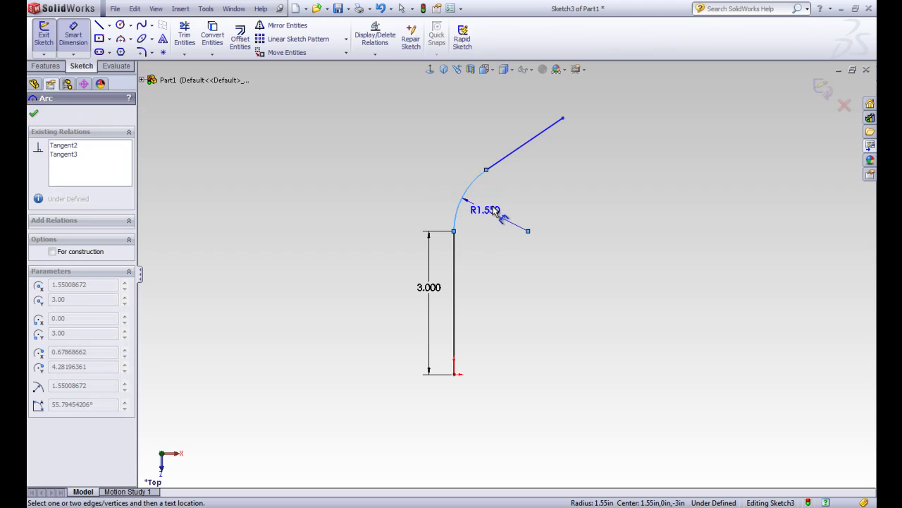
click(497, 209)
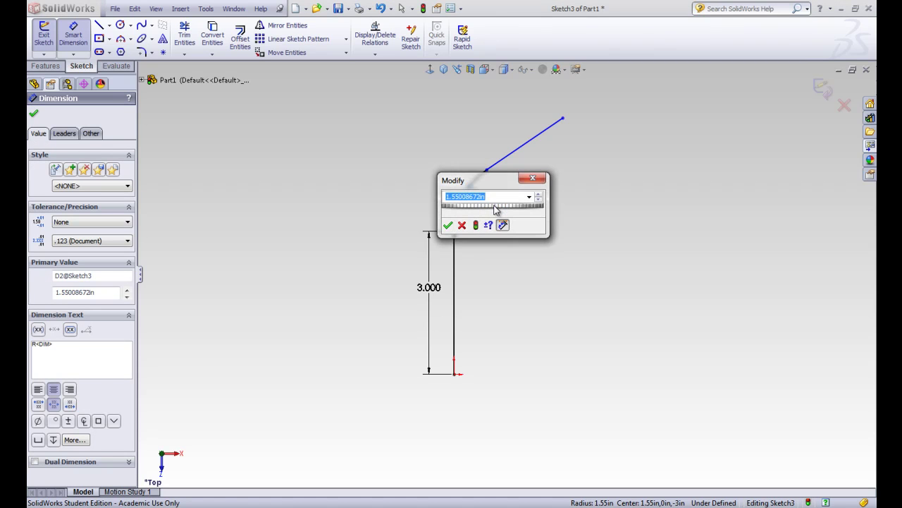
key(Return)
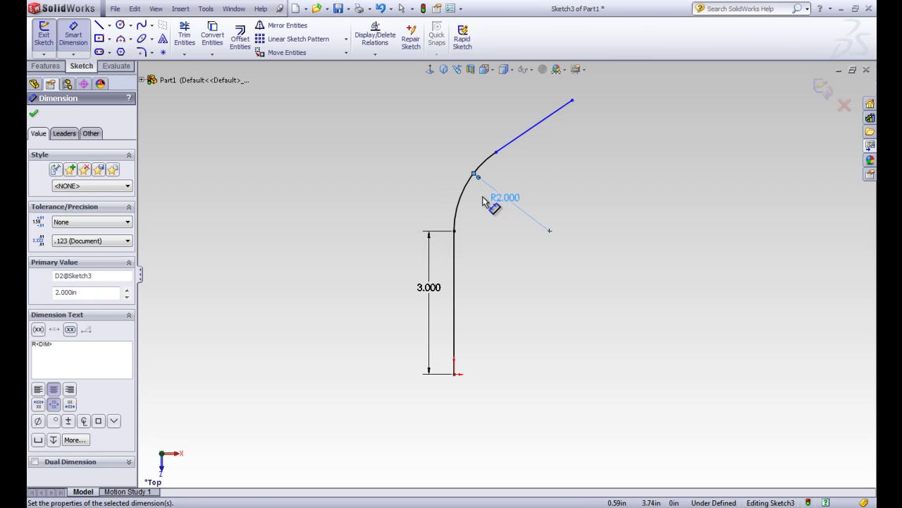
click(514, 151)
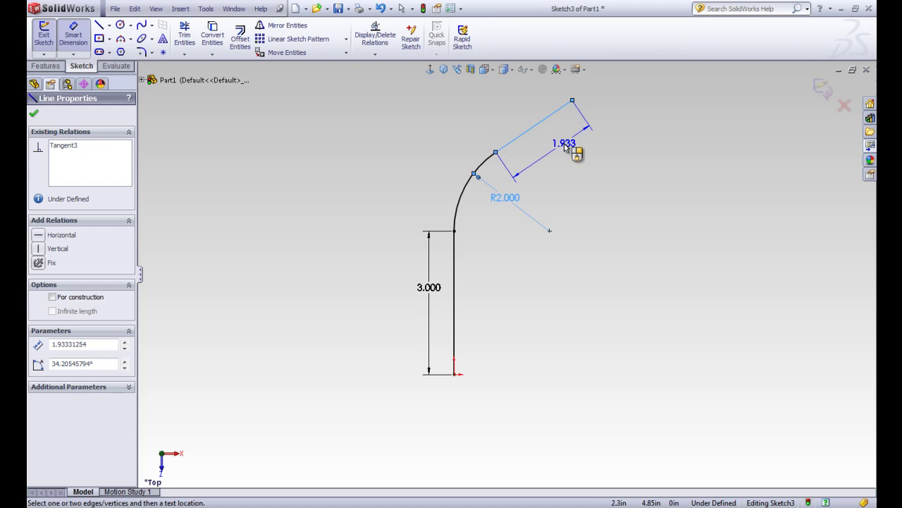
click(565, 146)
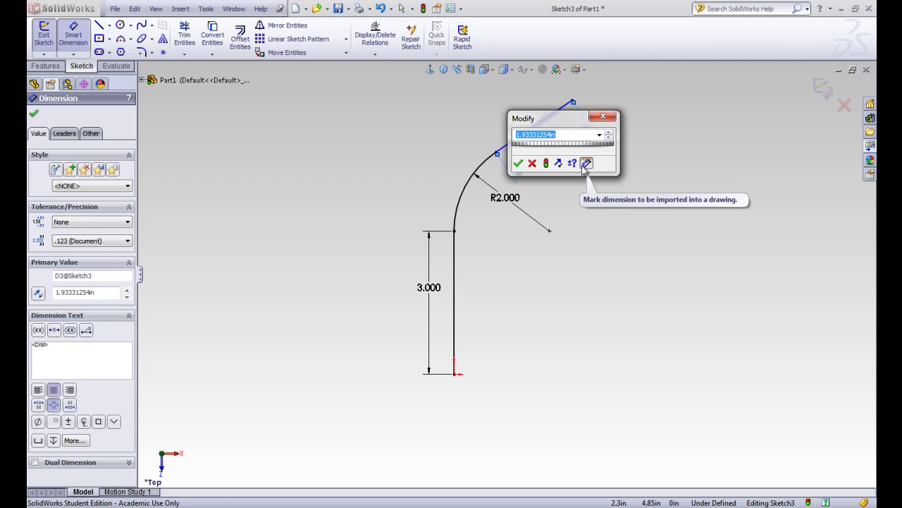
key(Return)
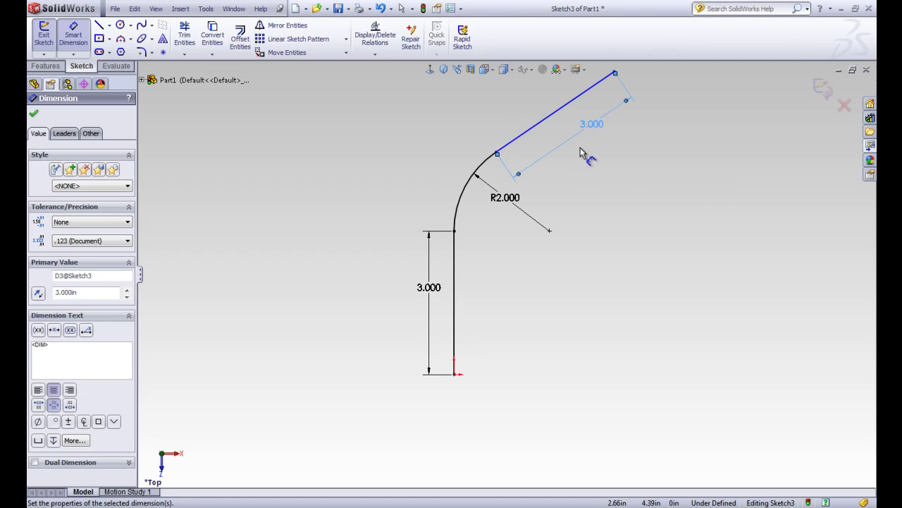
scroll(585, 139, up, 2)
scroll(585, 139, down, 2)
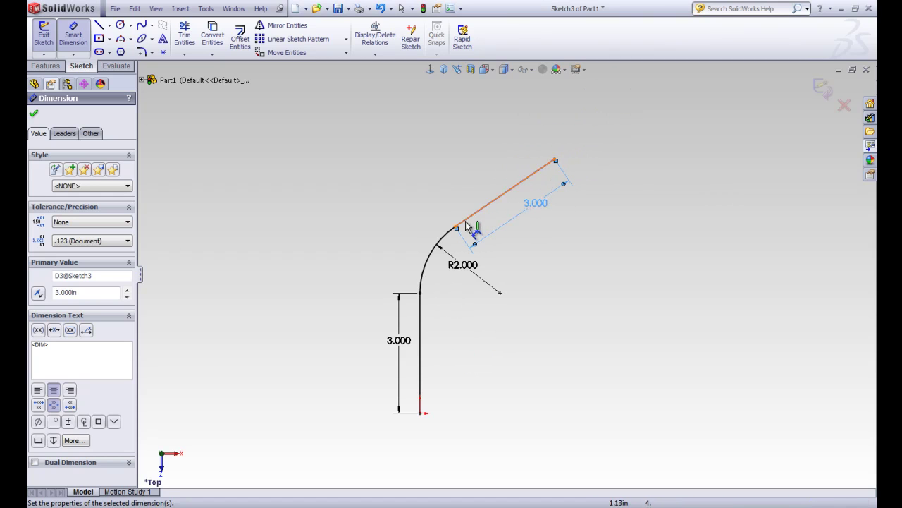
Test the angled line's free end, then make the angled line tangent to the arc
click(35, 113)
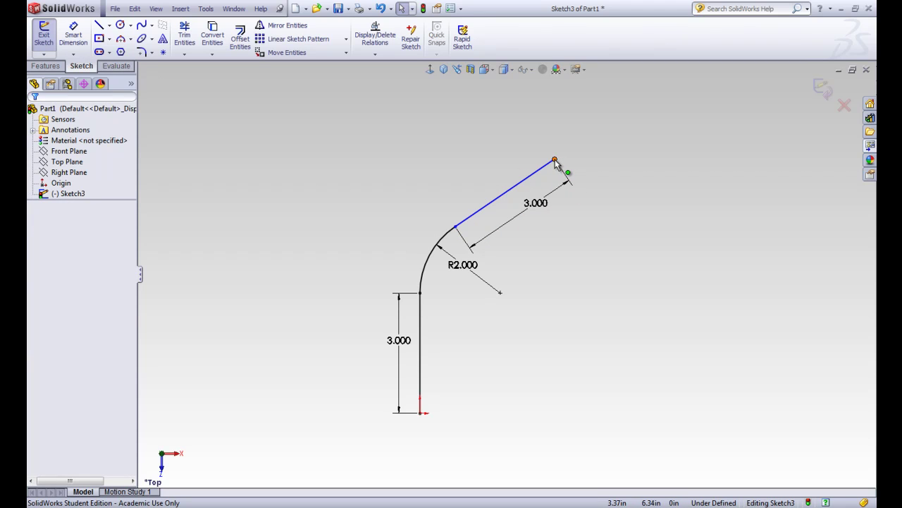
drag(554, 162, 538, 152)
click(613, 241)
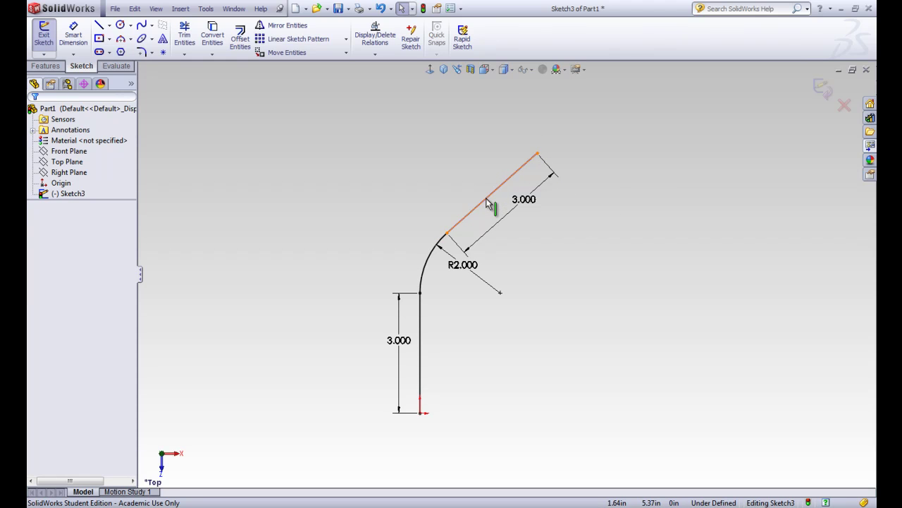
click(487, 203)
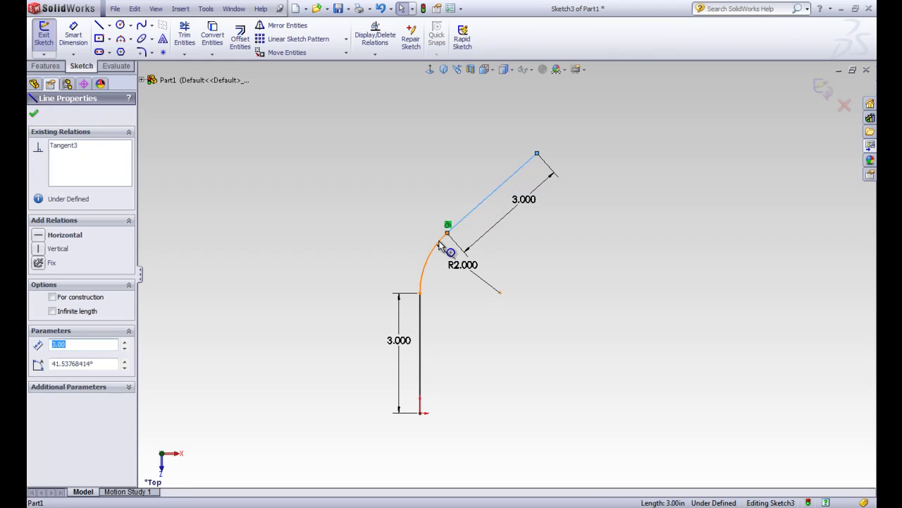
ctrl+click(438, 243)
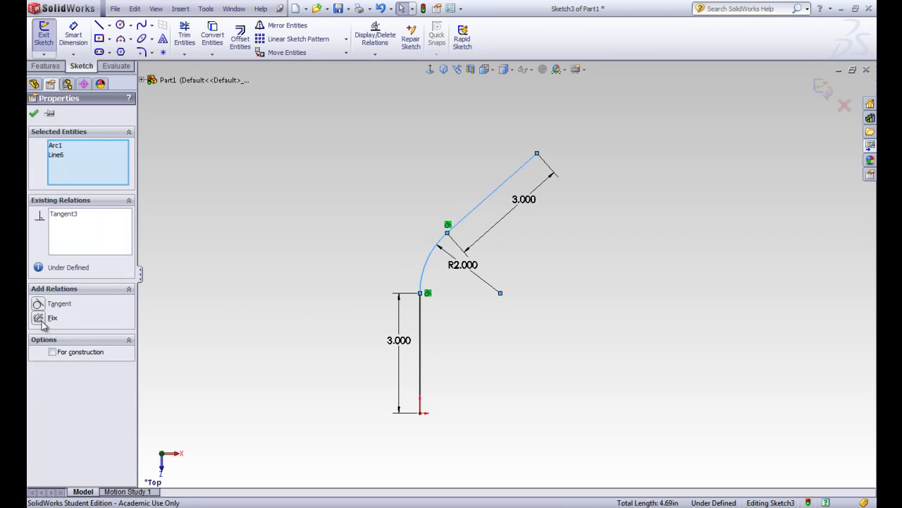
click(39, 305)
click(34, 115)
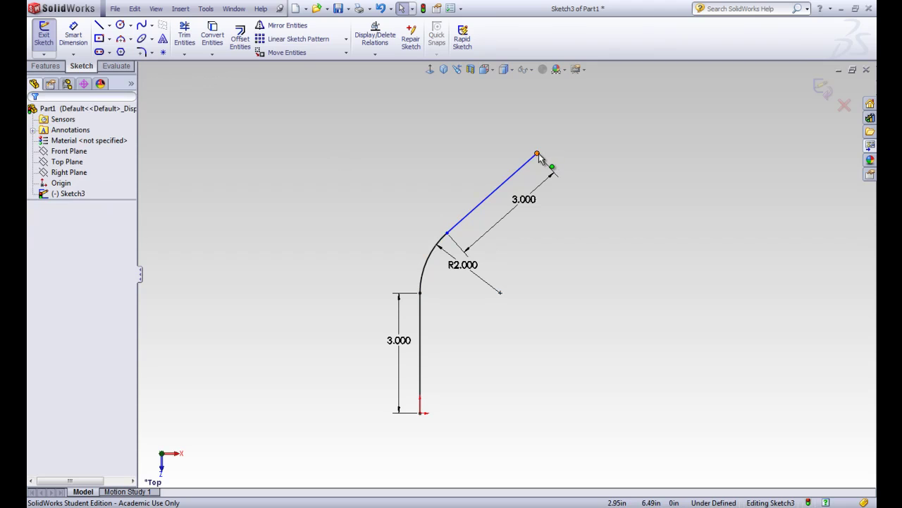
Begin an angle dimension on the angled line, reading about 49.65° to the vertical
mouse_move(540, 157)
mouse_down()
mouse_move(580, 208)
mouse_move(530, 159)
mouse_move(529, 151)
mouse_move(540, 154)
mouse_up()
click(68, 44)
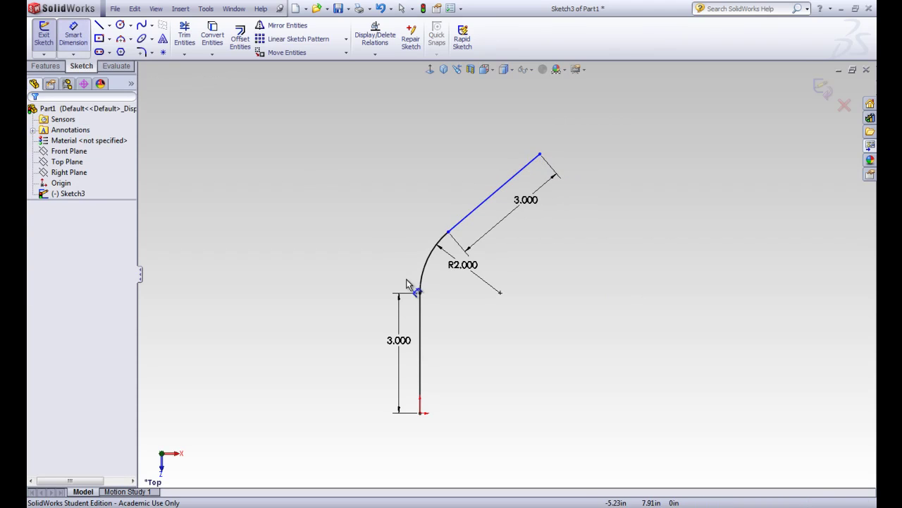
click(460, 222)
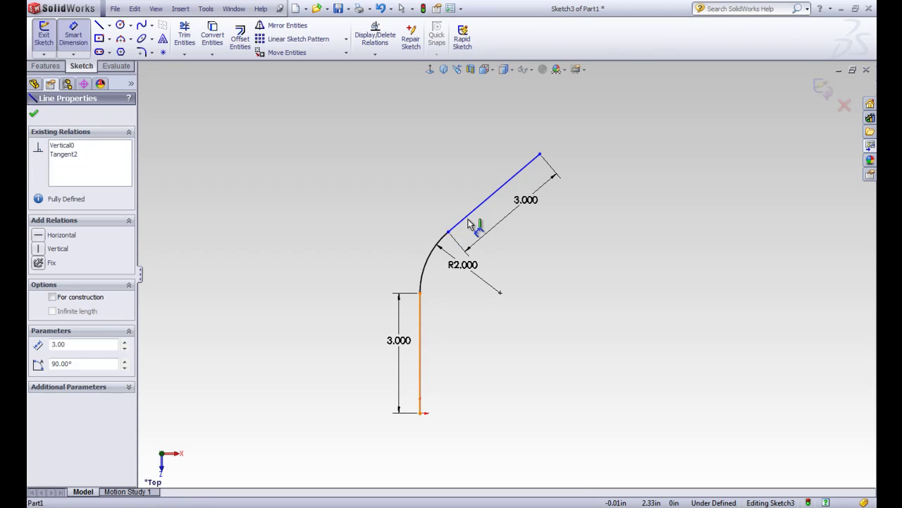
Set the angle between the vertical and angled lines to 60° and exit the path sketch
click(420, 303)
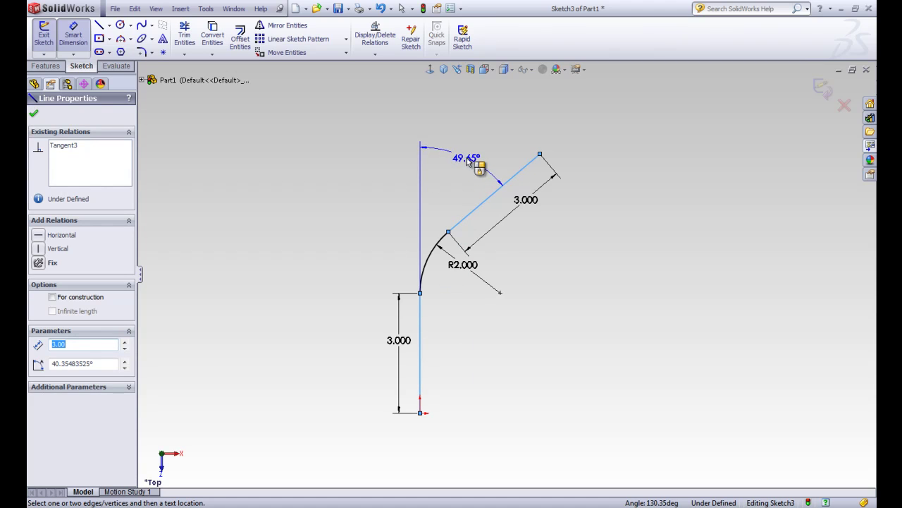
click(464, 159)
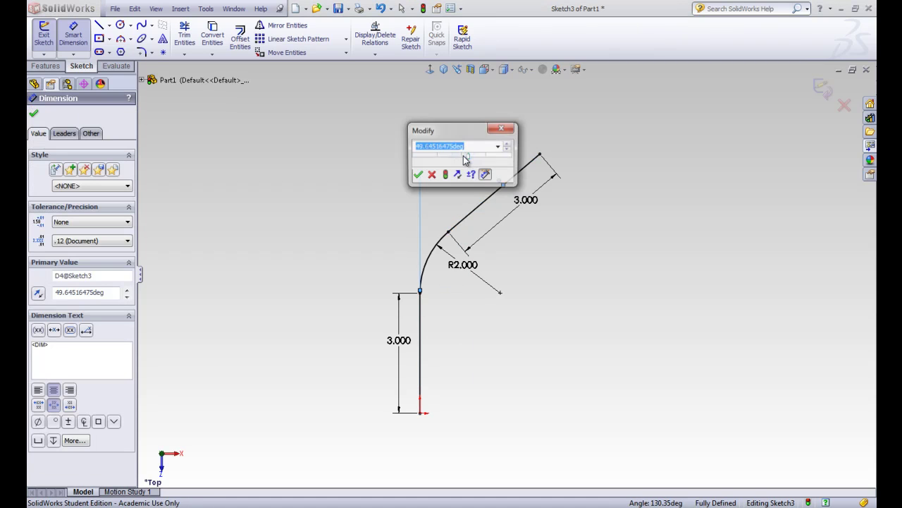
text(60)
key(Return)
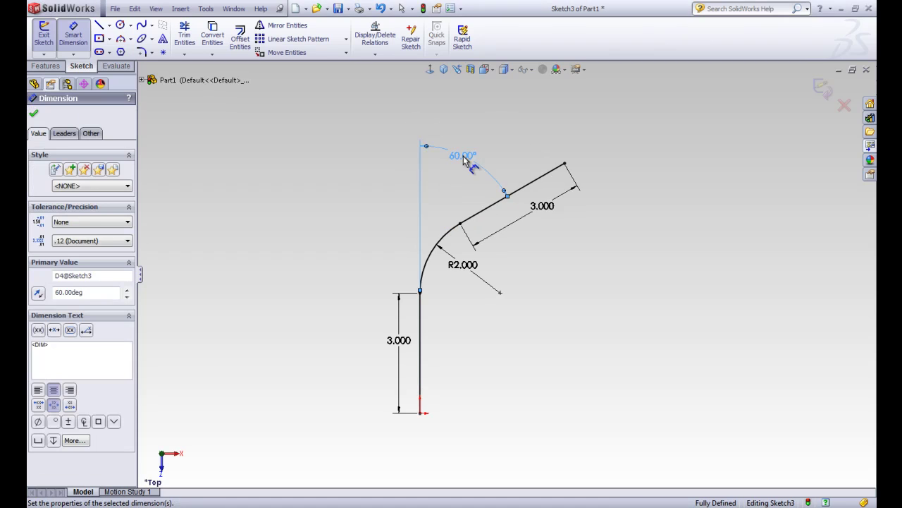
click(34, 116)
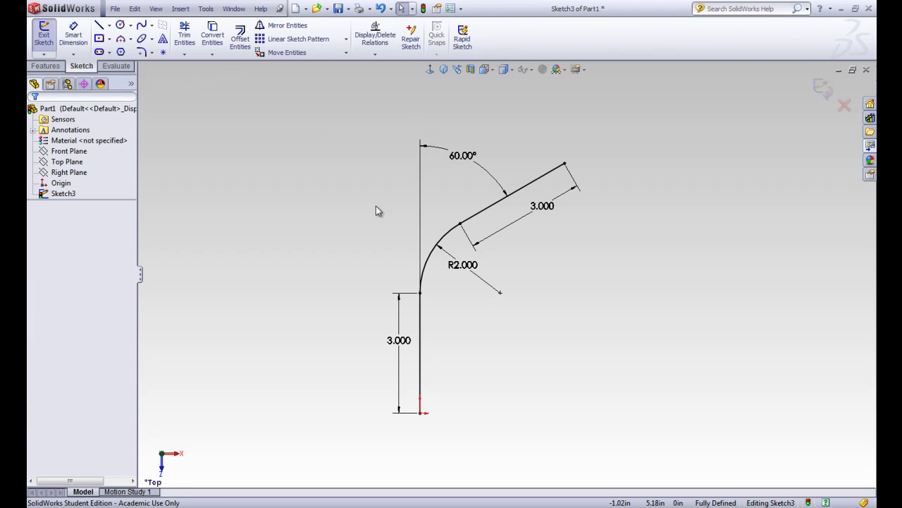
click(43, 37)
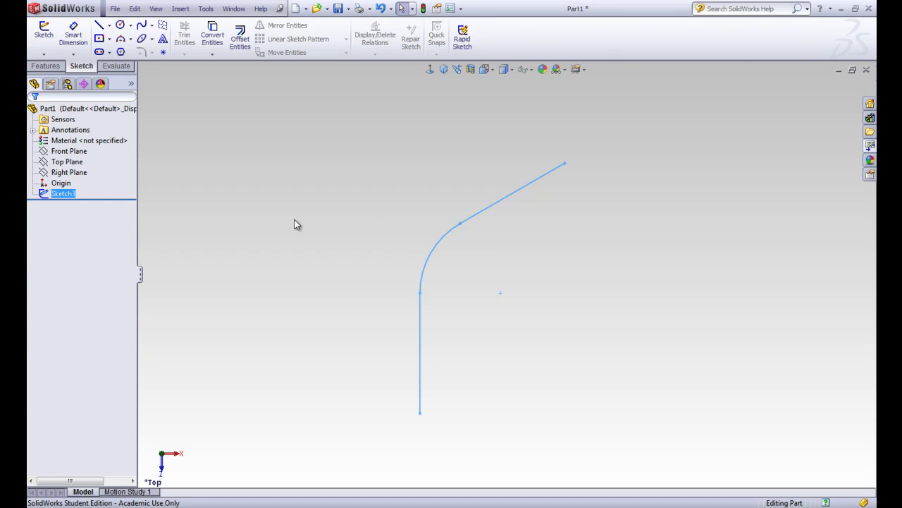
Show the bent path in isometric view and start a new sketch, listing the part's planes
click(267, 231)
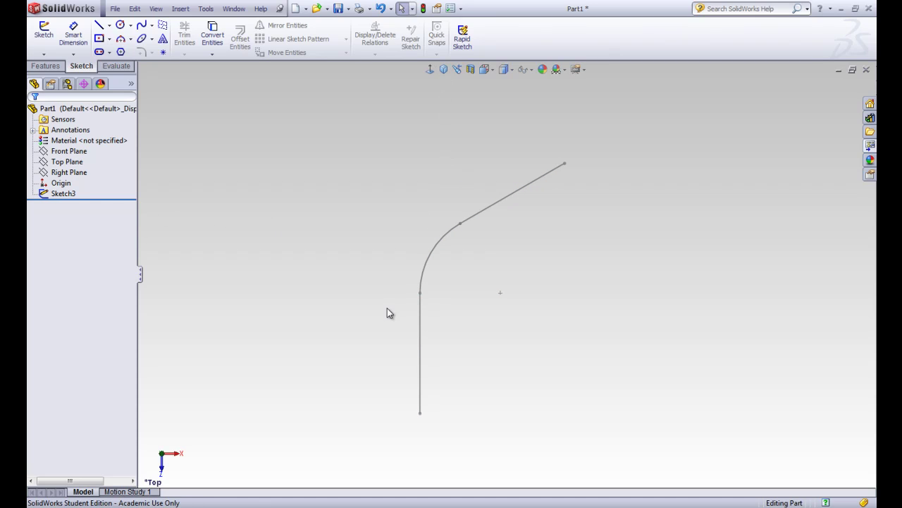
click(444, 70)
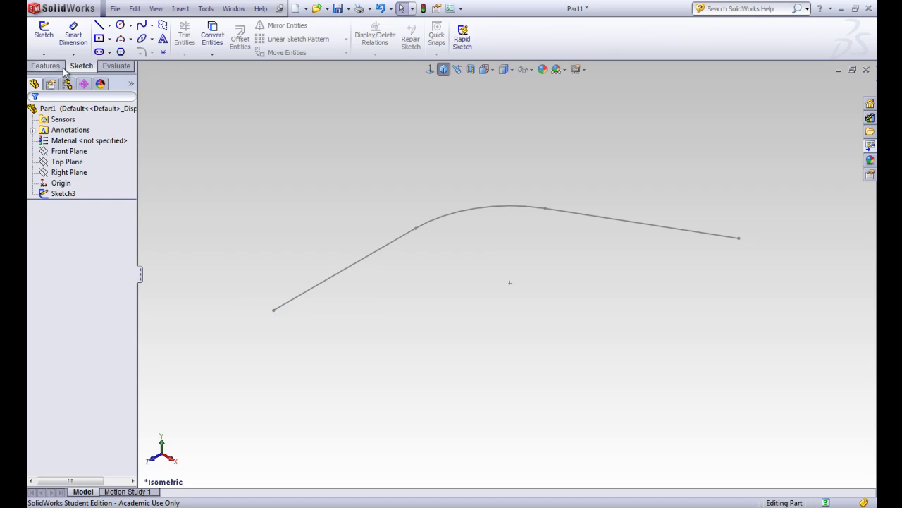
click(45, 45)
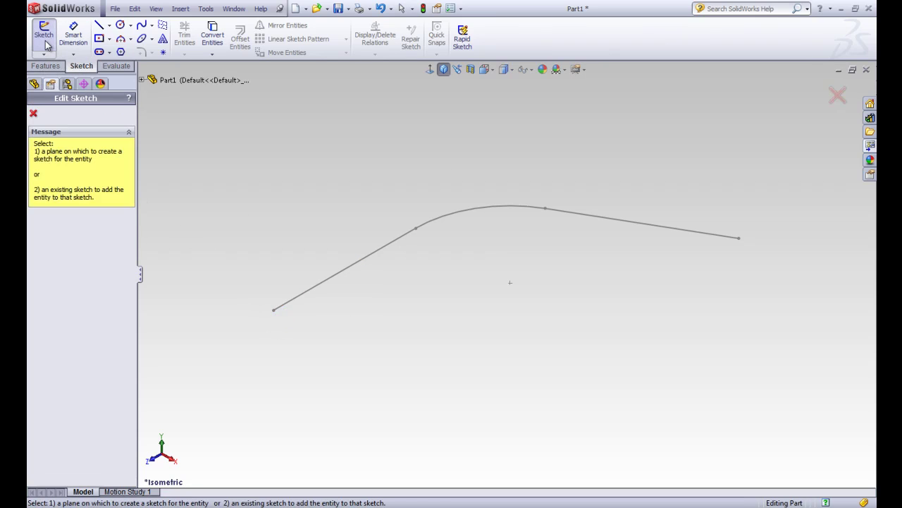
click(141, 79)
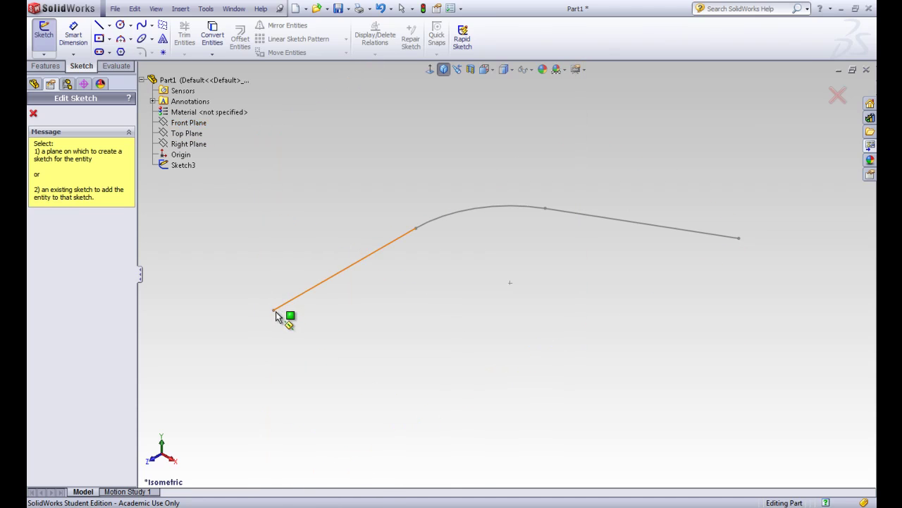
Start Sketch4 on the Front Plane, view it head-on, and draw a circle at the path's start
click(184, 125)
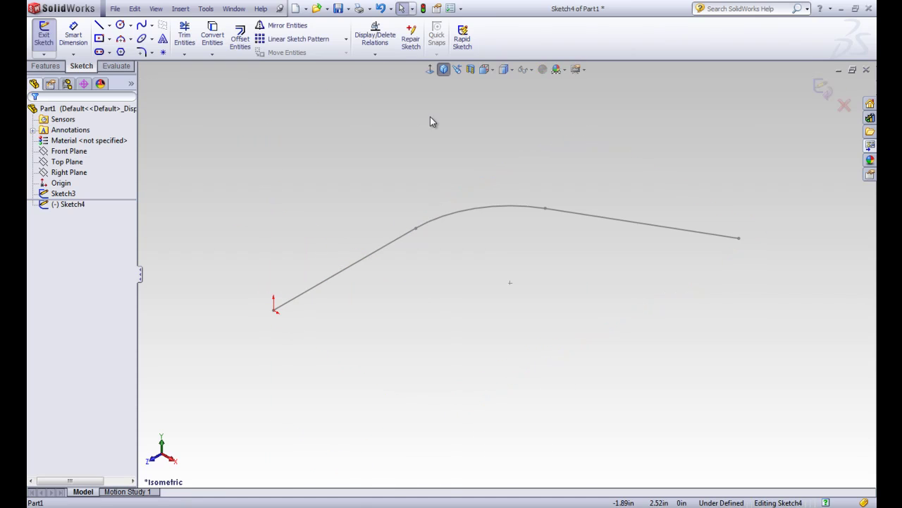
click(430, 71)
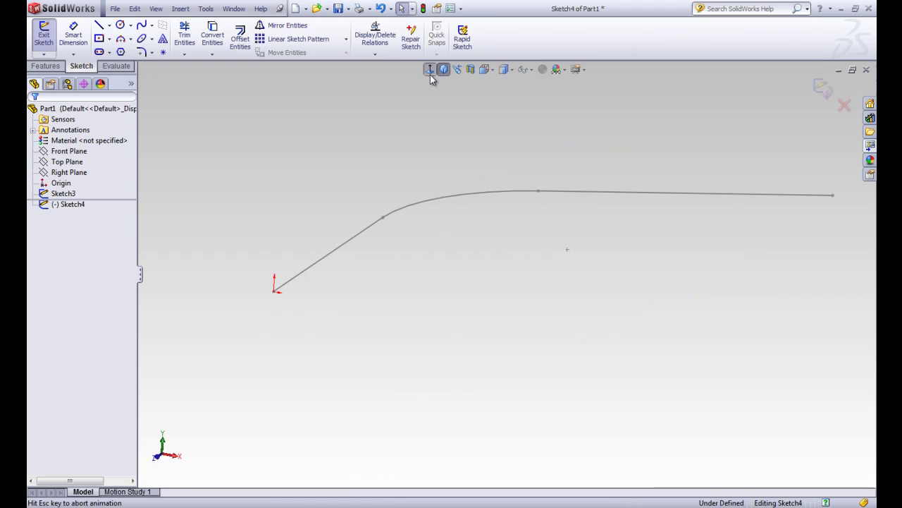
click(121, 25)
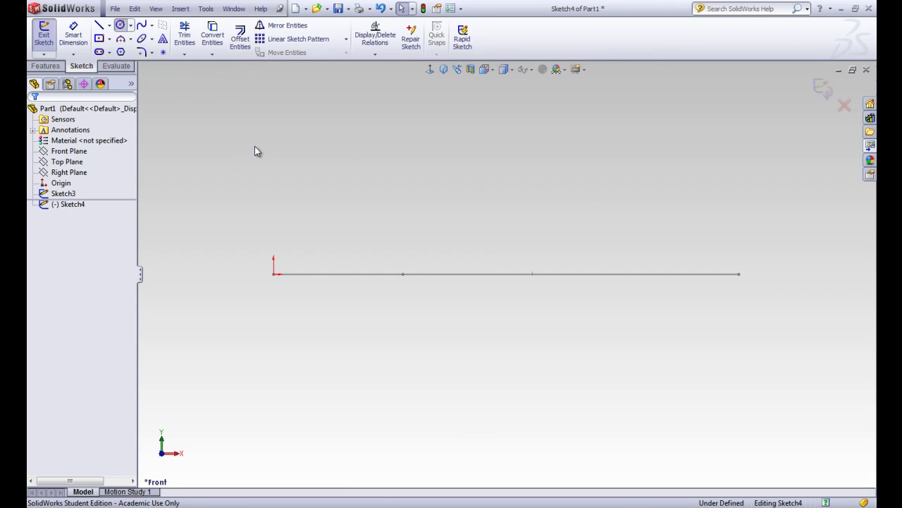
click(274, 275)
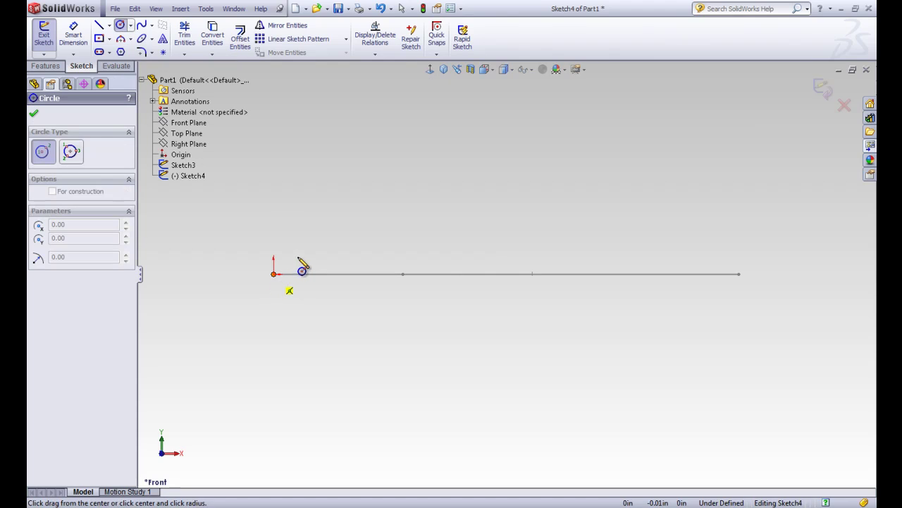
click(306, 264)
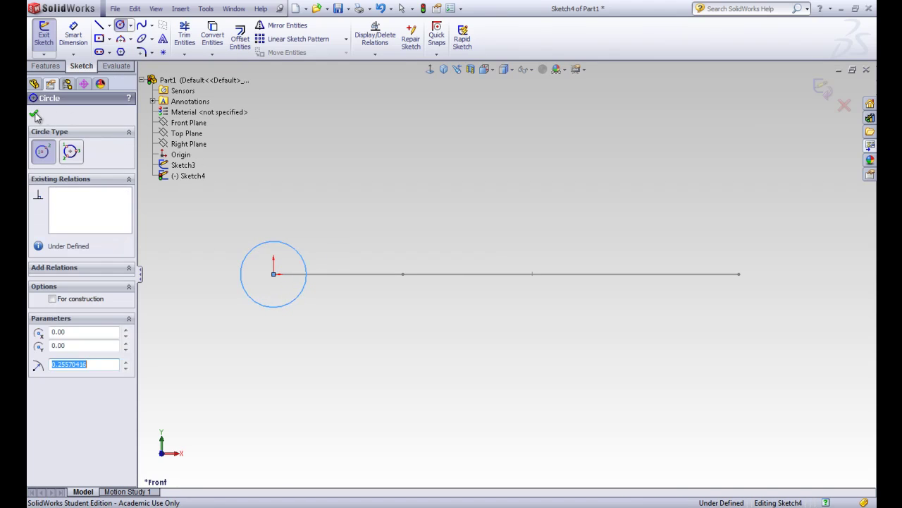
click(33, 113)
Dimension the circle to a 0.5 in diameter and exit Sketch4
click(74, 43)
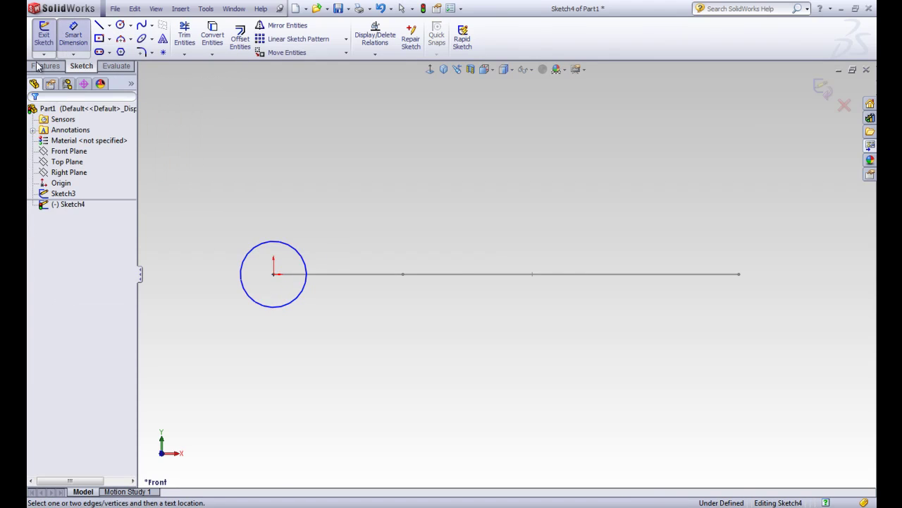
click(295, 254)
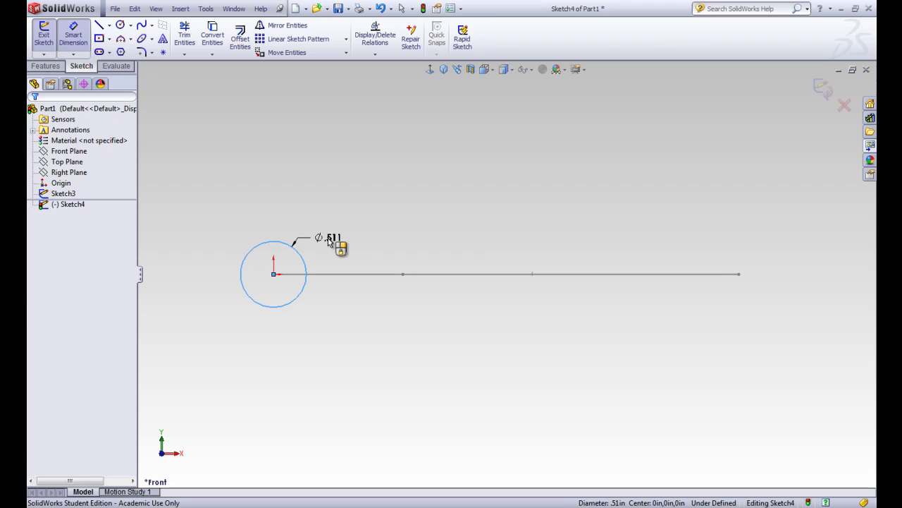
click(328, 241)
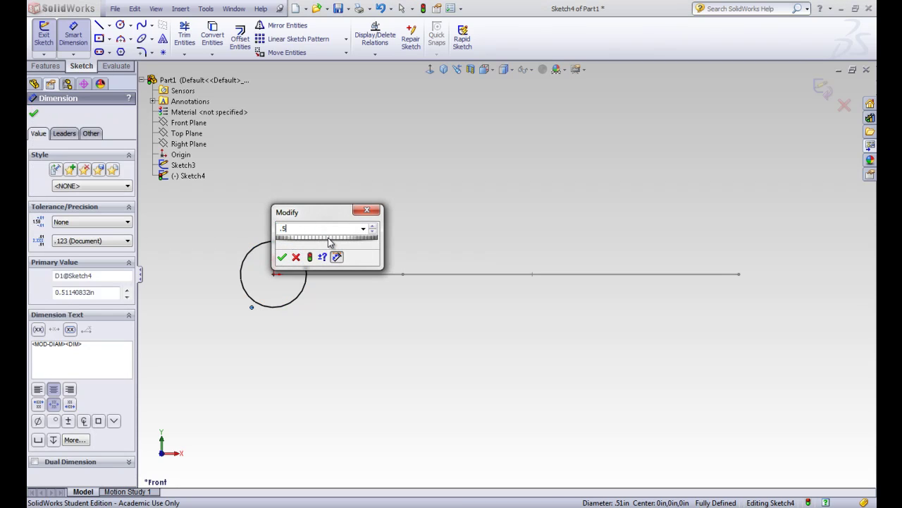
key(Return)
click(33, 112)
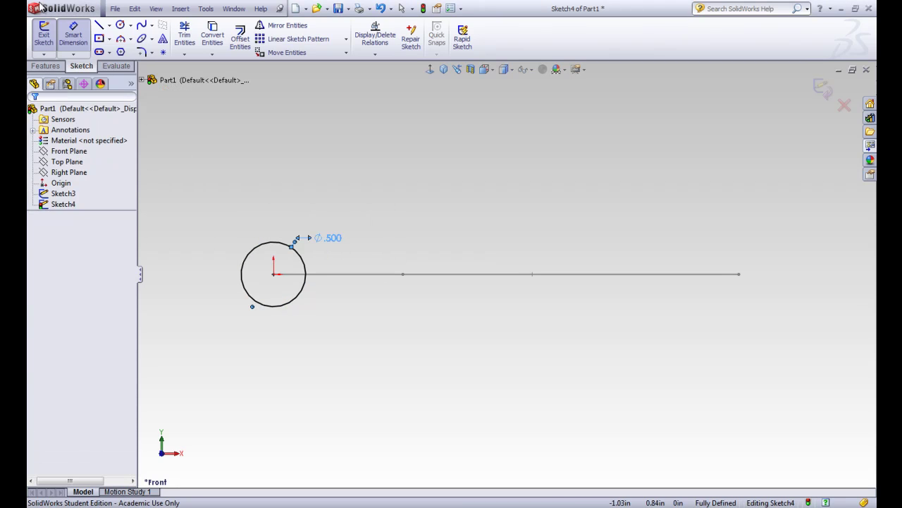
key(Escape)
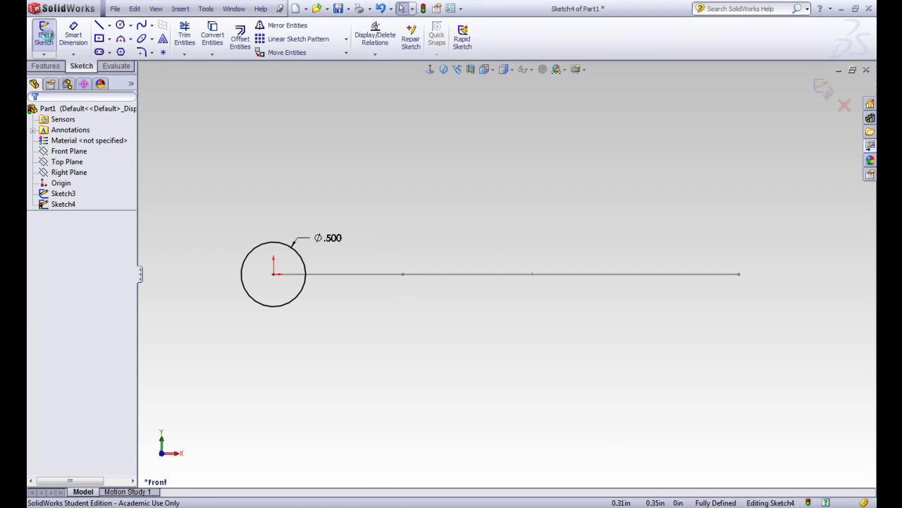
click(44, 34)
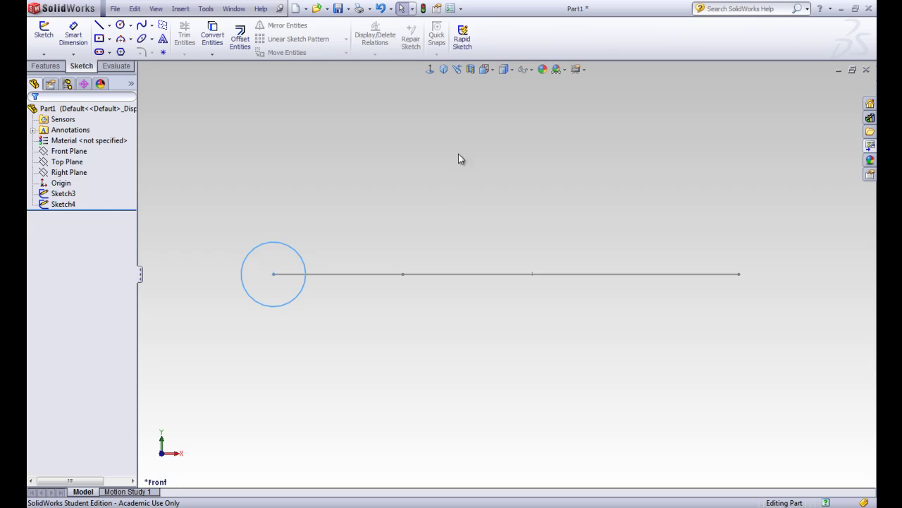
View the part in isometric, check Sketch3 and Sketch4 in the tree, then bring up Features commands
click(443, 69)
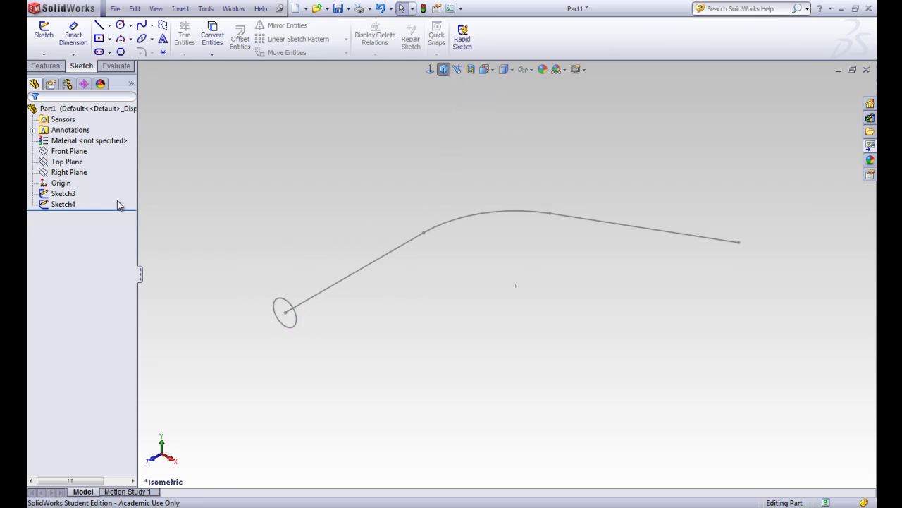
click(67, 193)
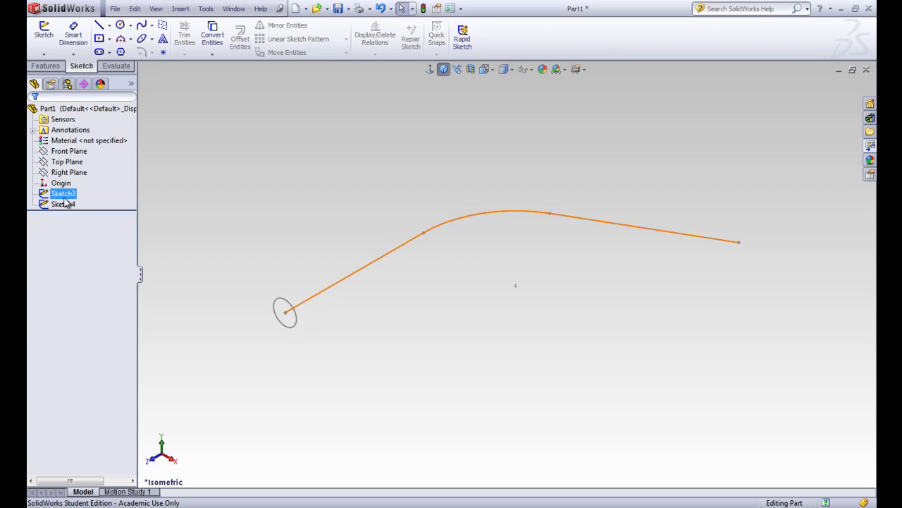
click(64, 203)
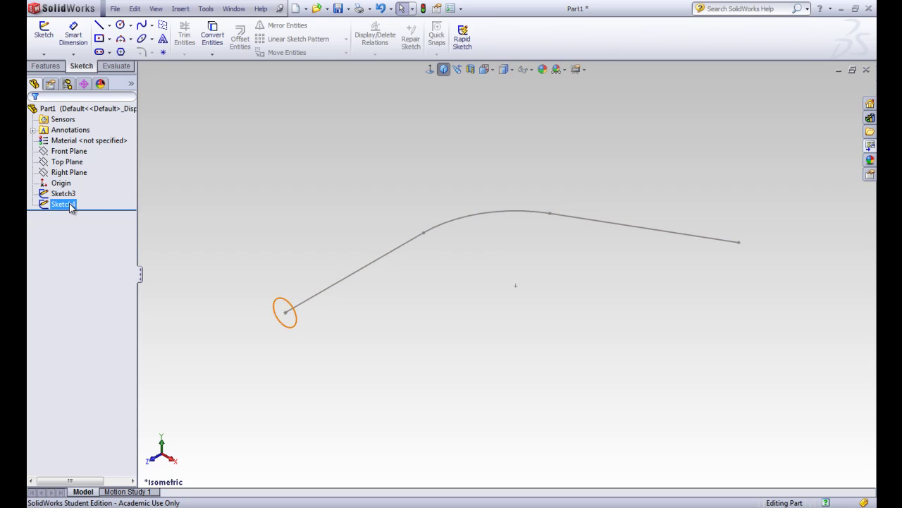
key(Escape)
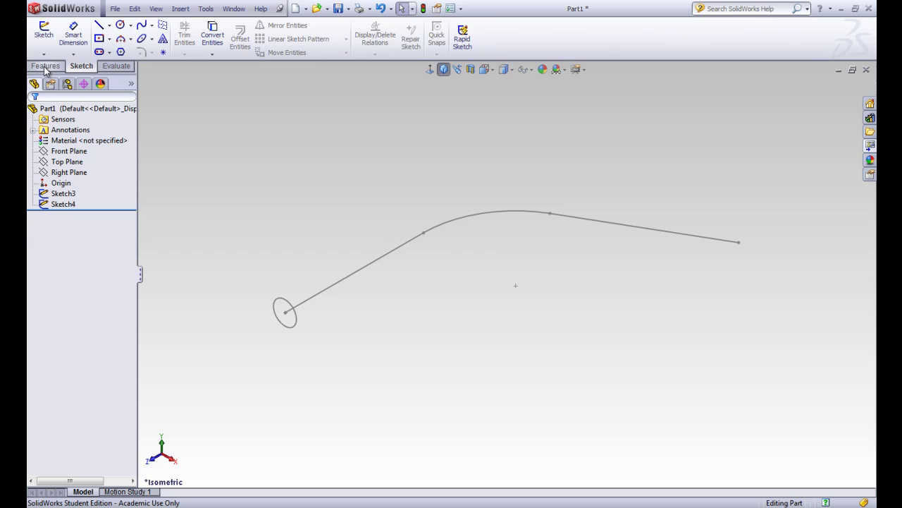
click(45, 66)
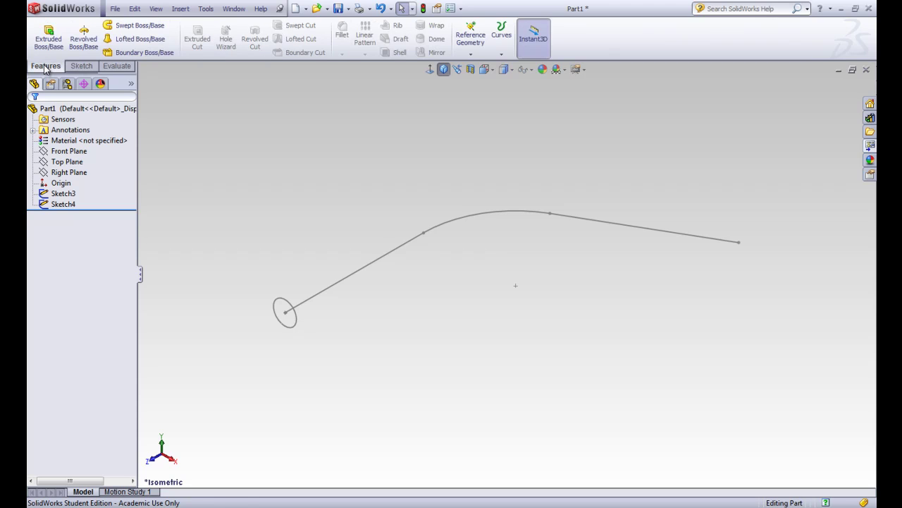
Sweep the Sketch4 circle profile along the Sketch3 path to create Sweep1
click(140, 27)
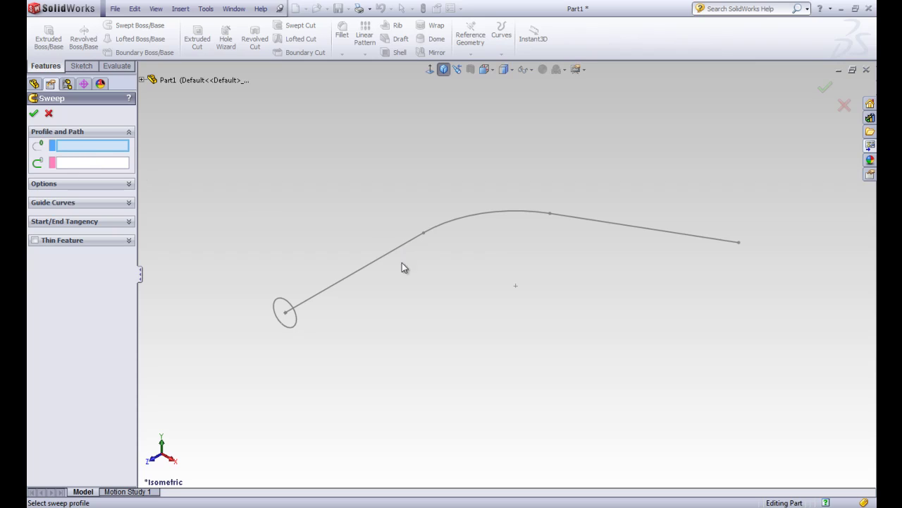
click(288, 304)
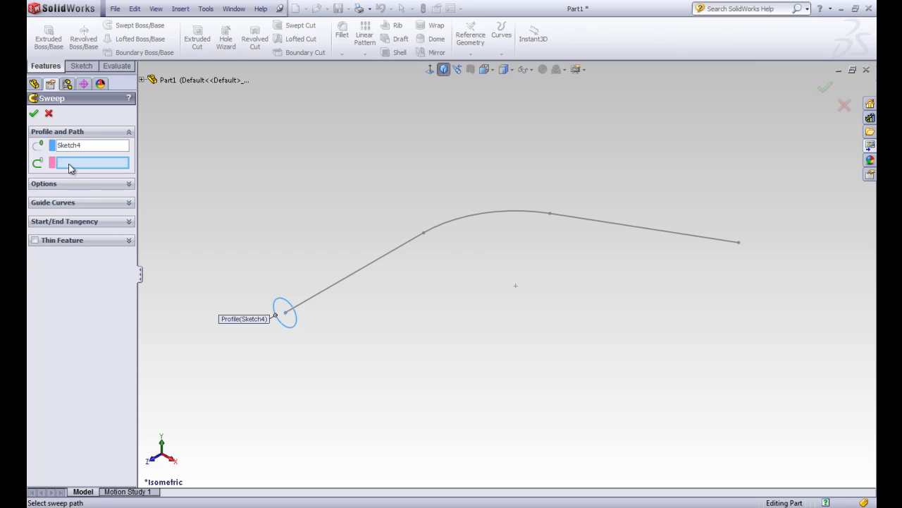
click(321, 297)
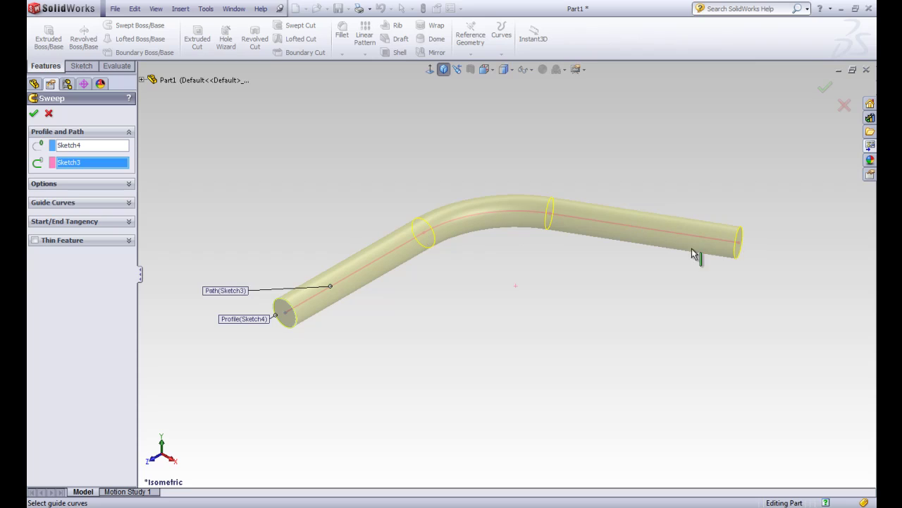
click(33, 113)
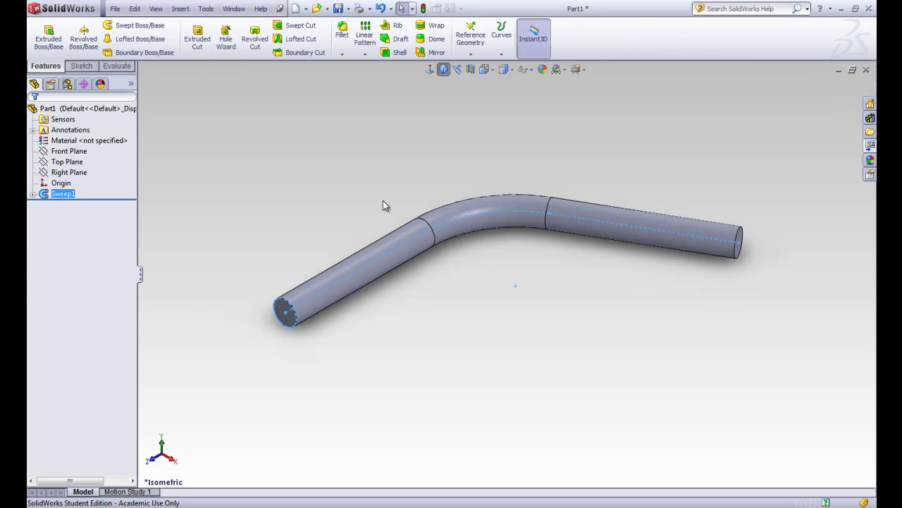
Start a Shell feature on the solid tube, which proposes a 0.10 in wall
click(335, 181)
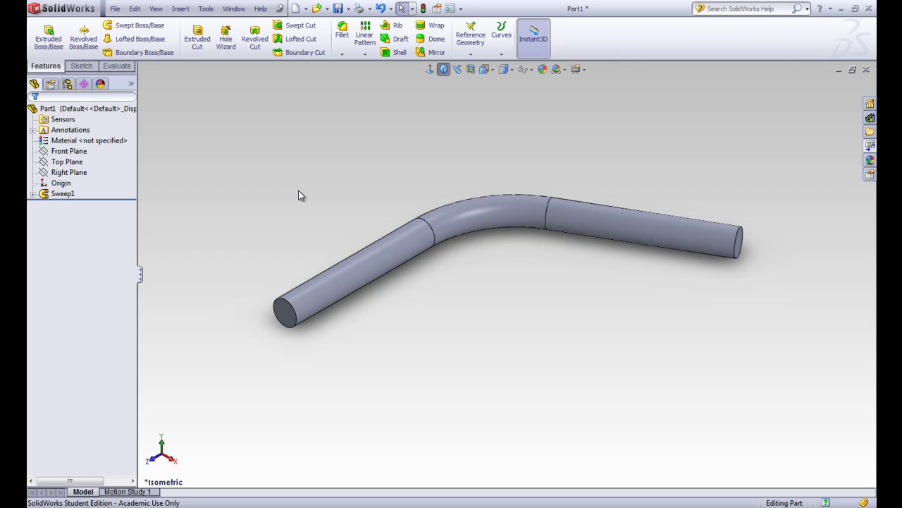
click(398, 55)
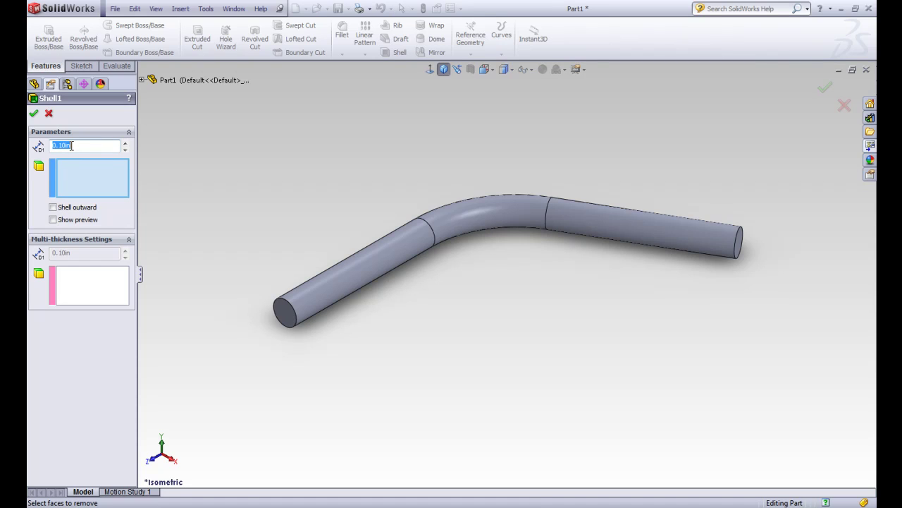
Change the shell wall to 0.05 in and accept it without removing any faces
click(74, 145)
key(BackSpace)
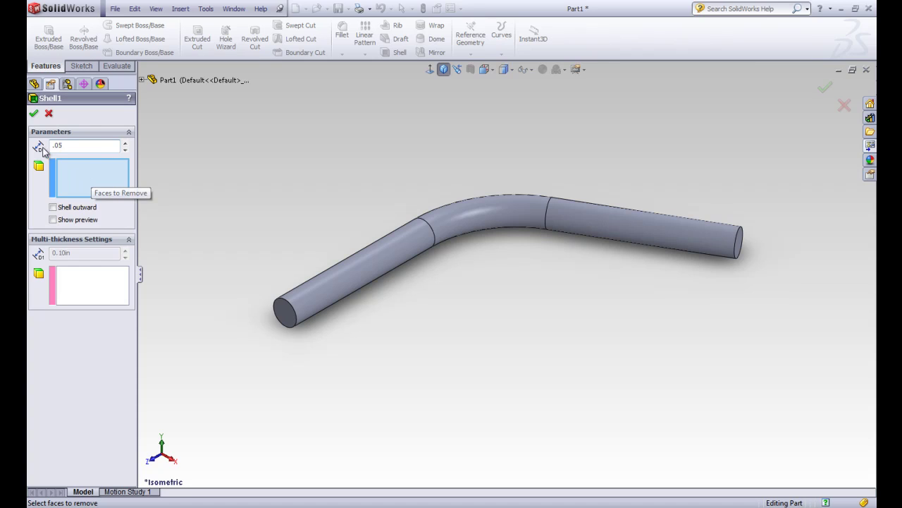
click(34, 115)
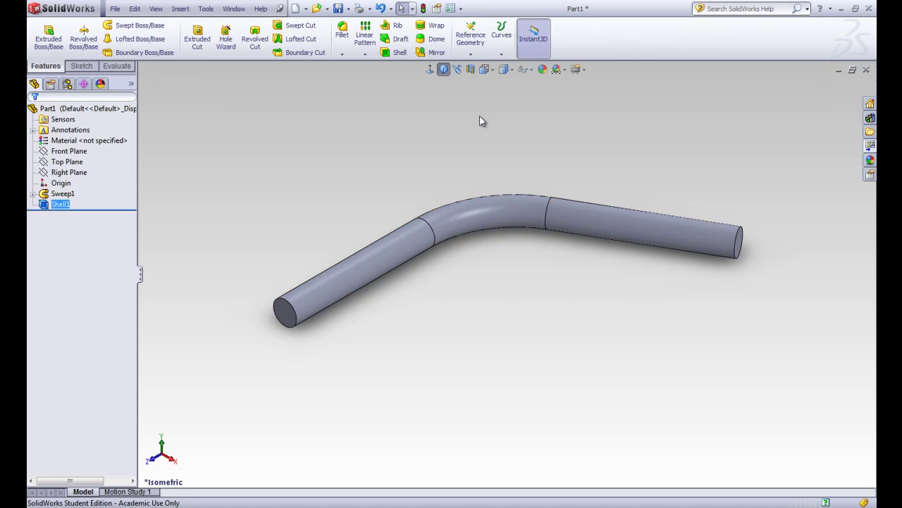
click(471, 70)
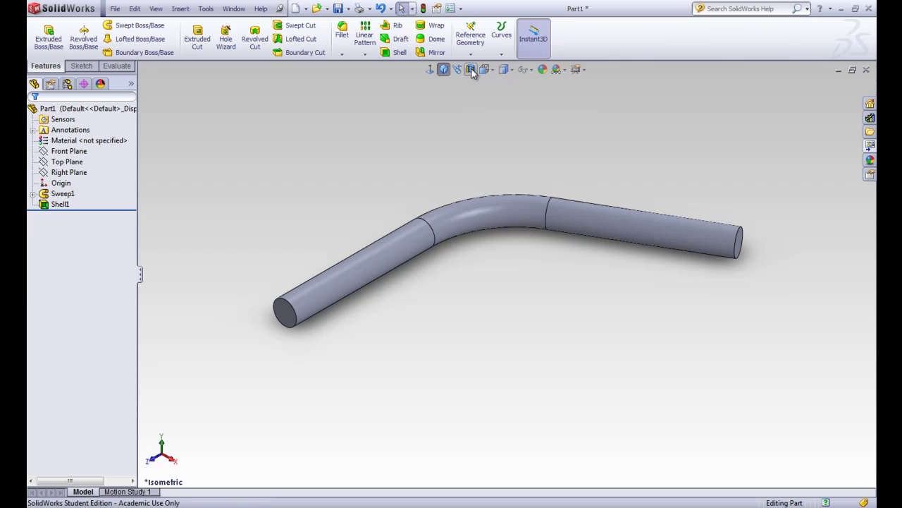
drag(366, 356, 343, 373)
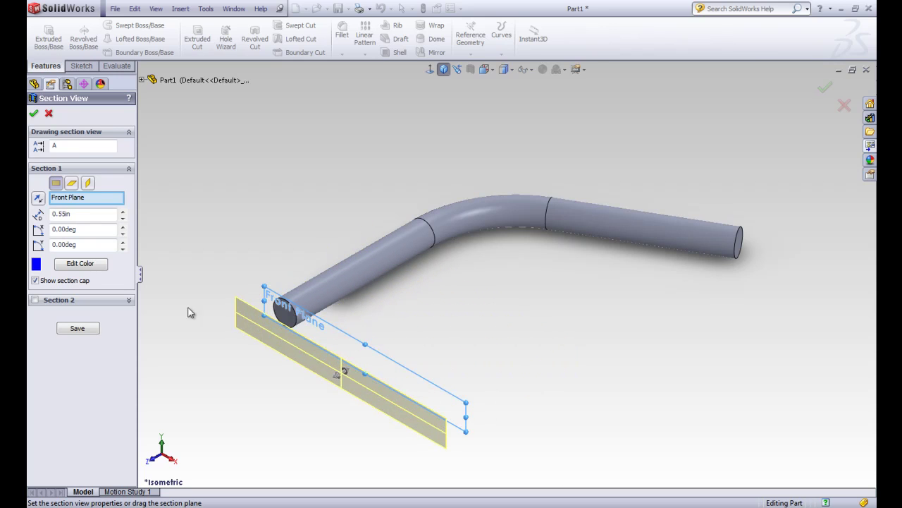
click(49, 113)
Edit Shell1 to remove the near and far end faces, keeping the 0.05 in wall
click(61, 205)
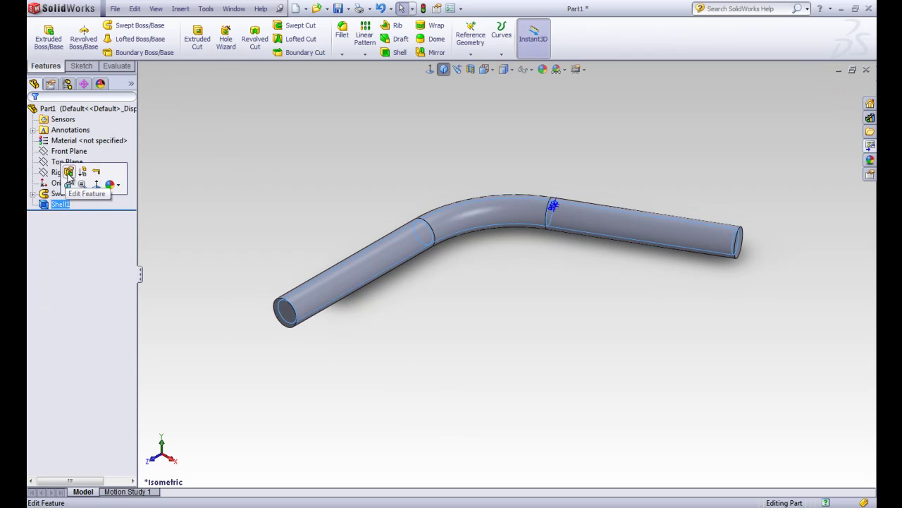
click(206, 203)
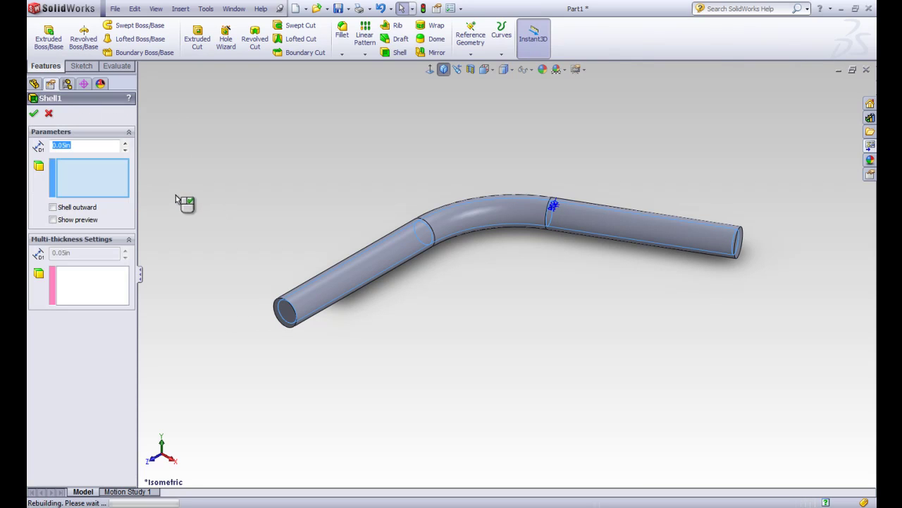
click(91, 182)
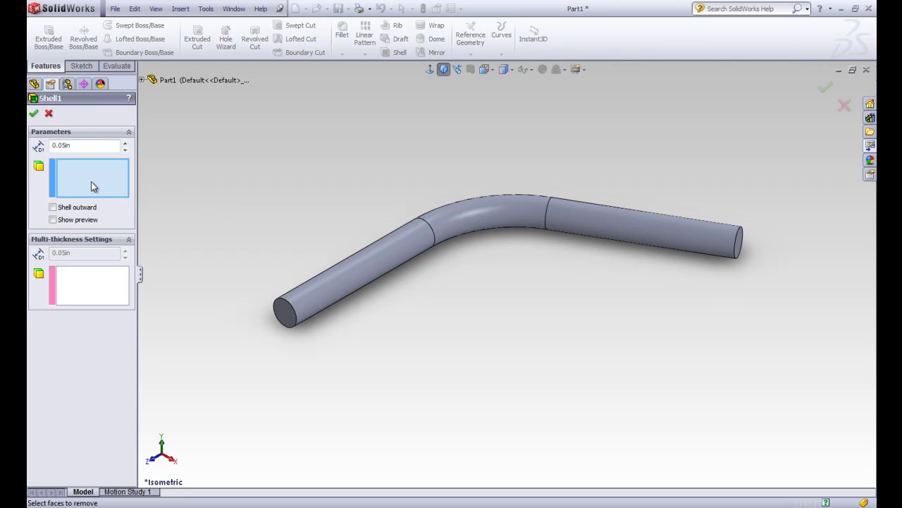
click(287, 315)
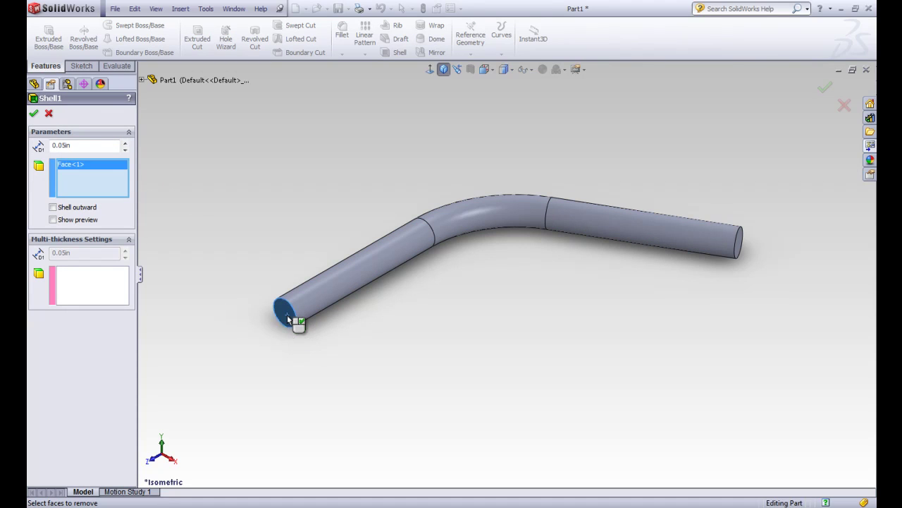
click(741, 243)
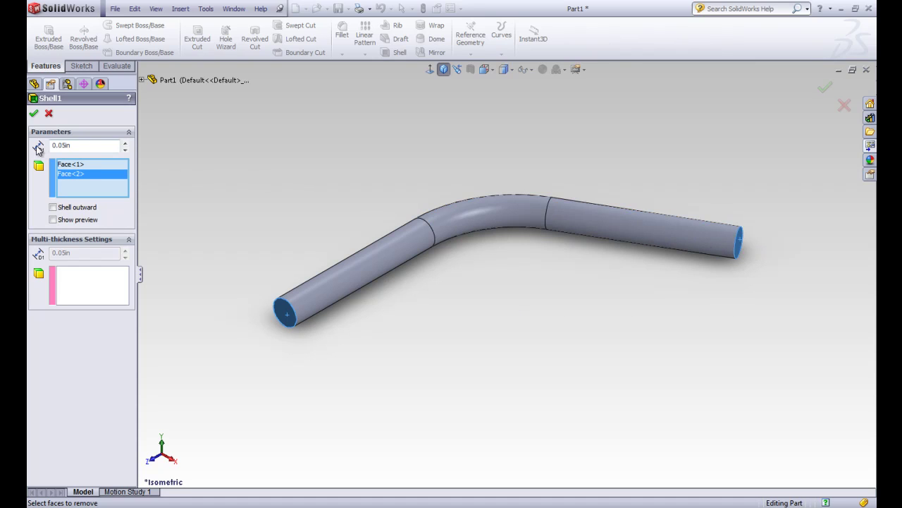
click(52, 219)
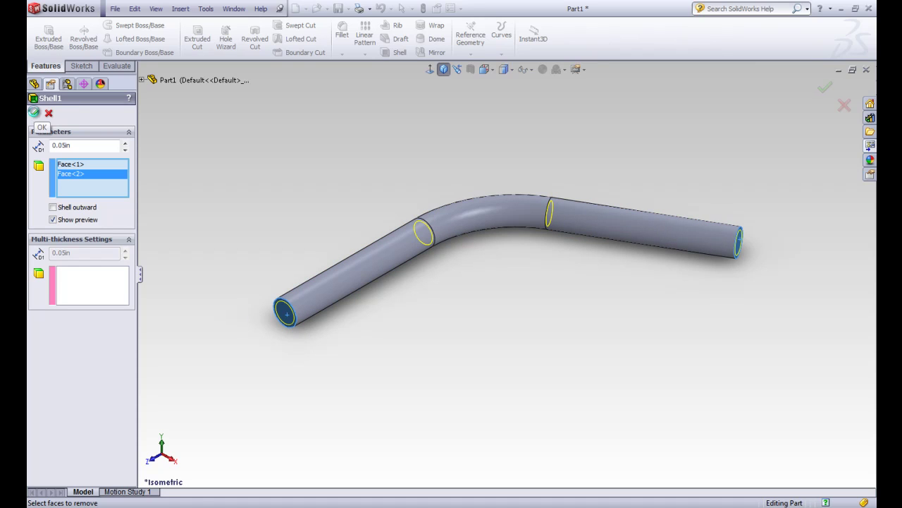
click(34, 113)
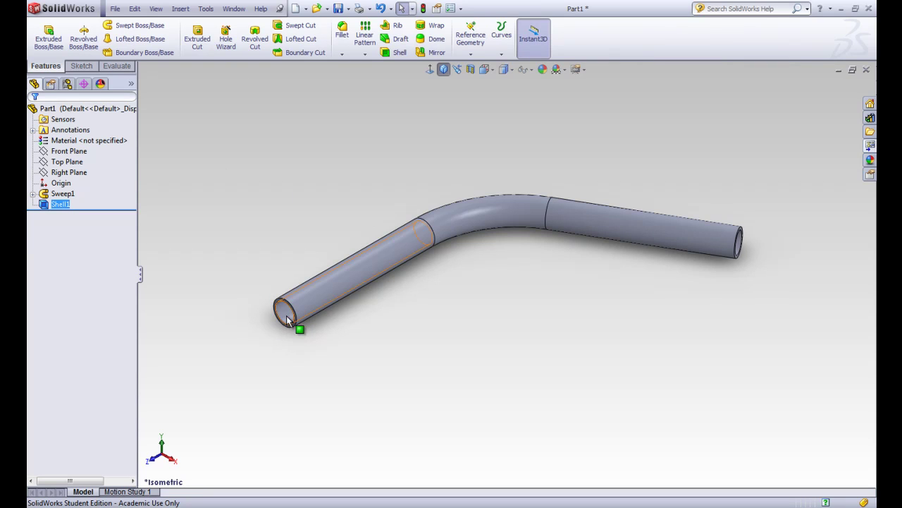
middle_drag(288, 328, 282, 286)
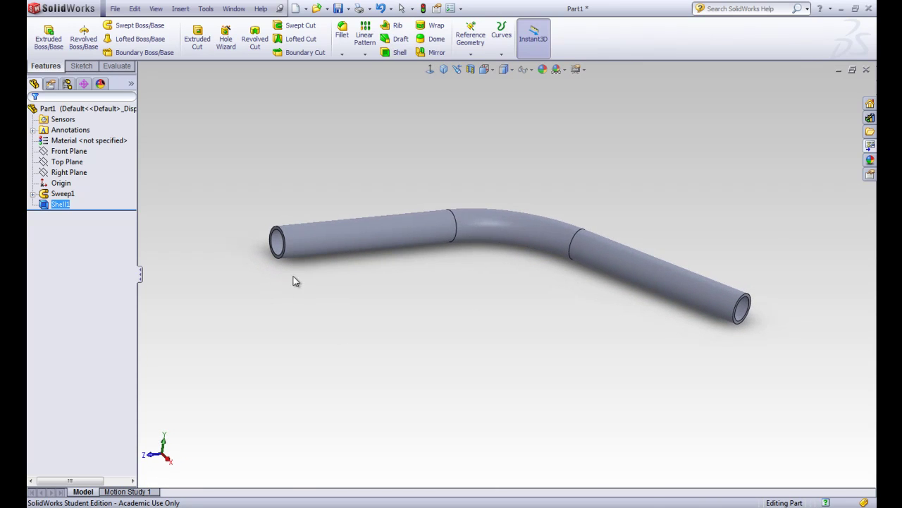
click(444, 70)
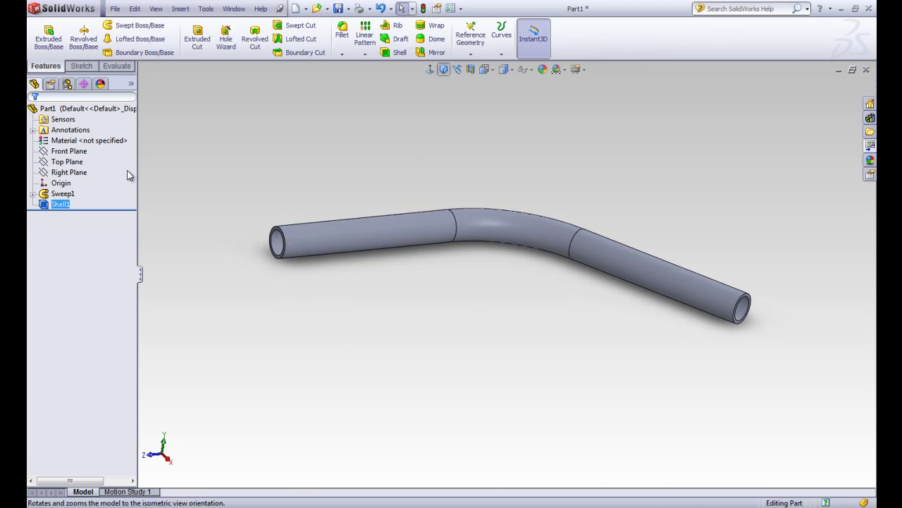
Roll the model back above Shell1 and edit the sweep's profile Sketch4, viewed face-on
click(85, 208)
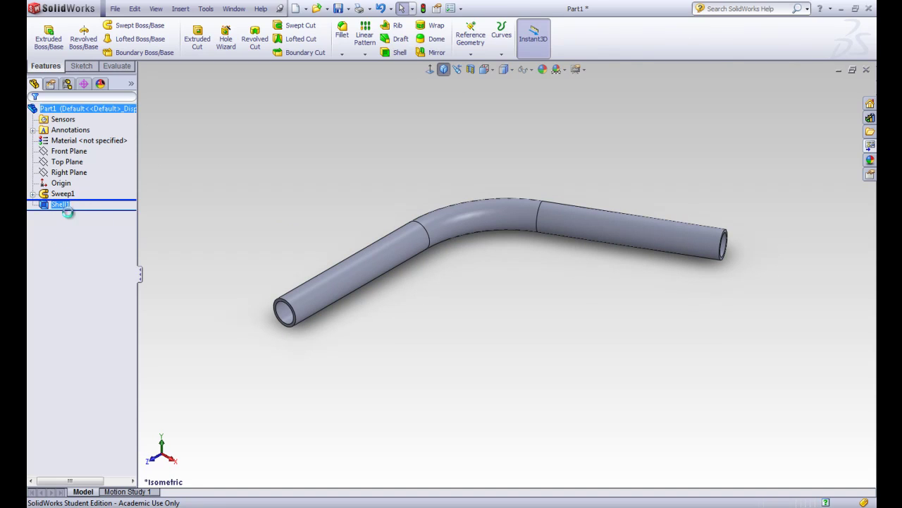
drag(42, 209, 40, 198)
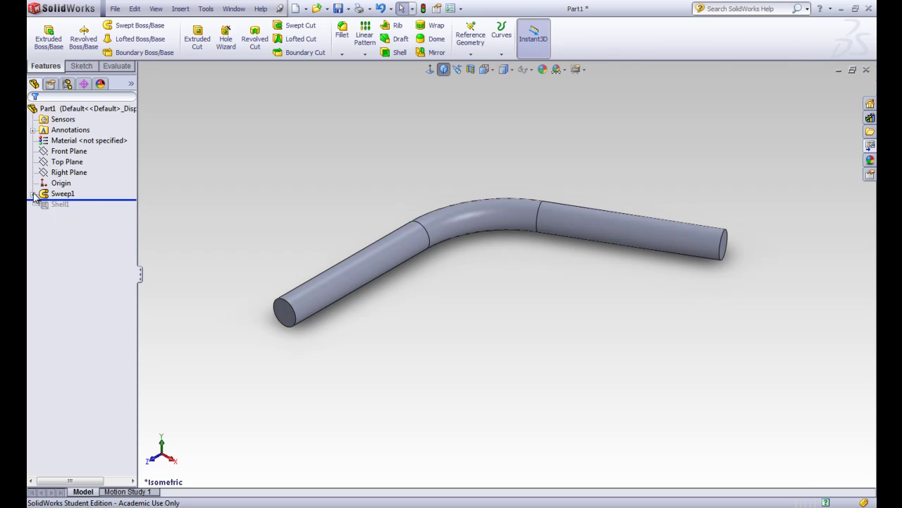
click(33, 194)
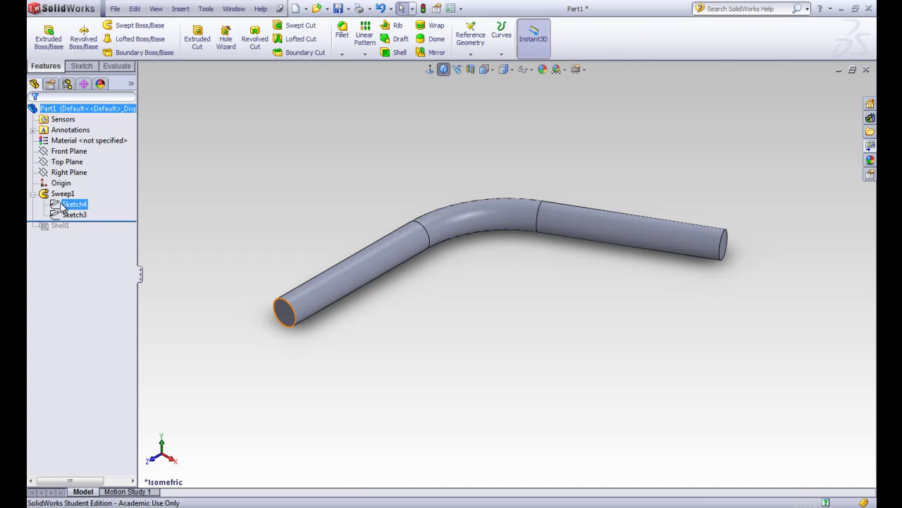
click(62, 205)
click(72, 175)
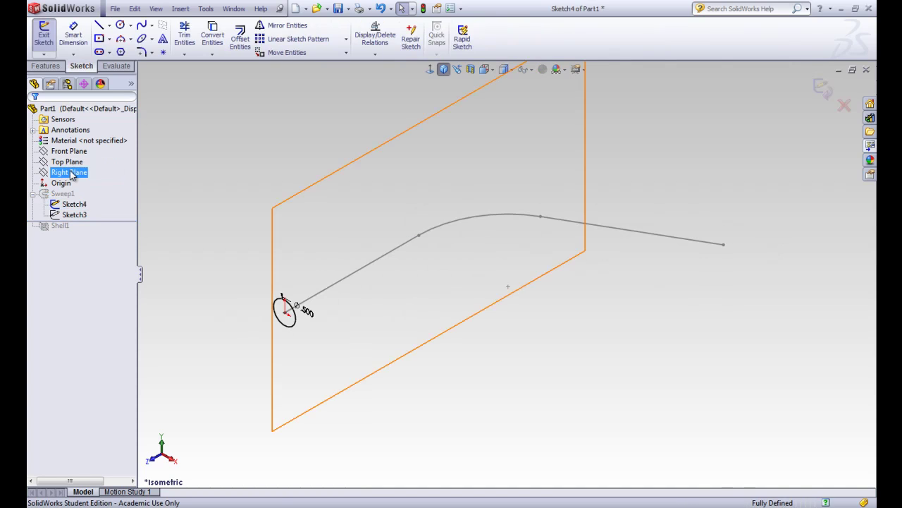
click(430, 69)
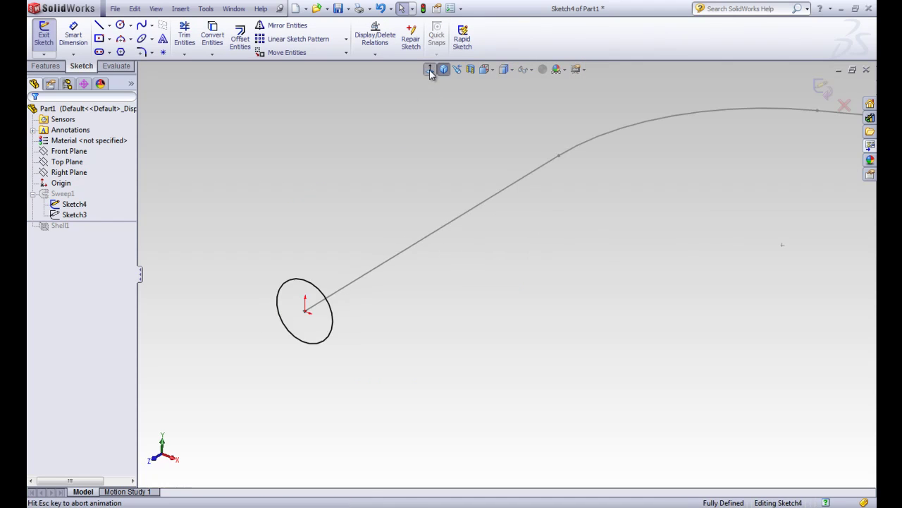
Draw a concentric inner circle and dimension its gap to the outer circle as 0.05 in
click(120, 25)
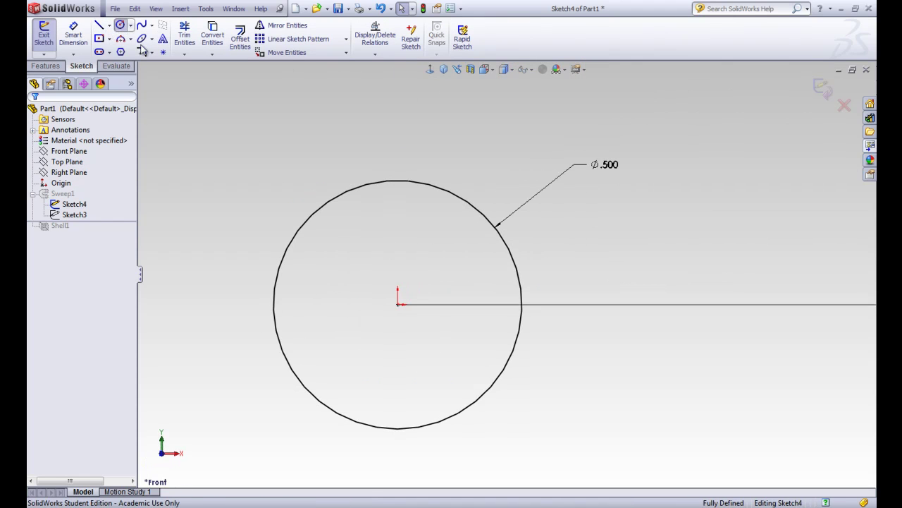
click(485, 243)
click(34, 113)
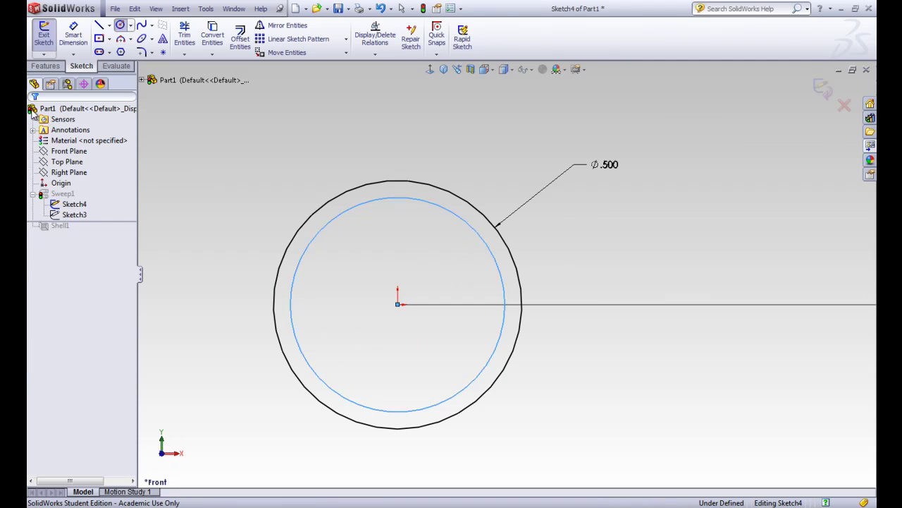
click(73, 35)
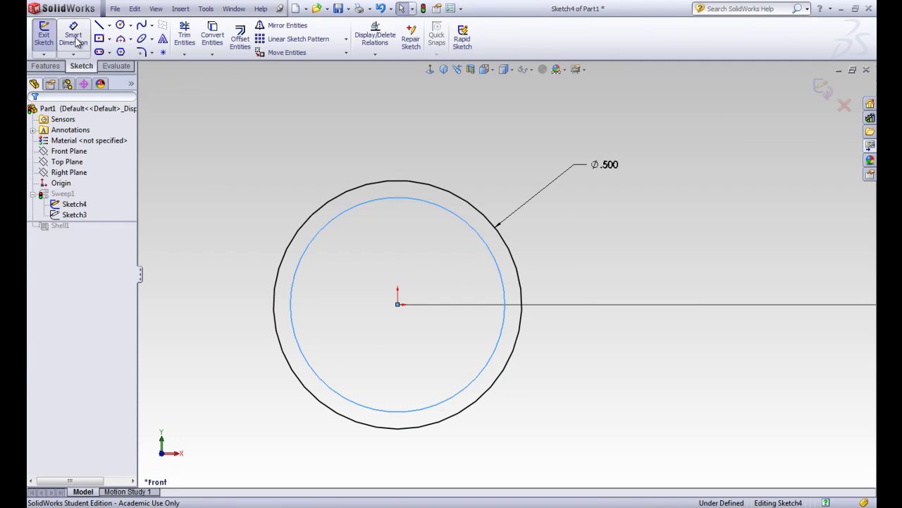
click(519, 276)
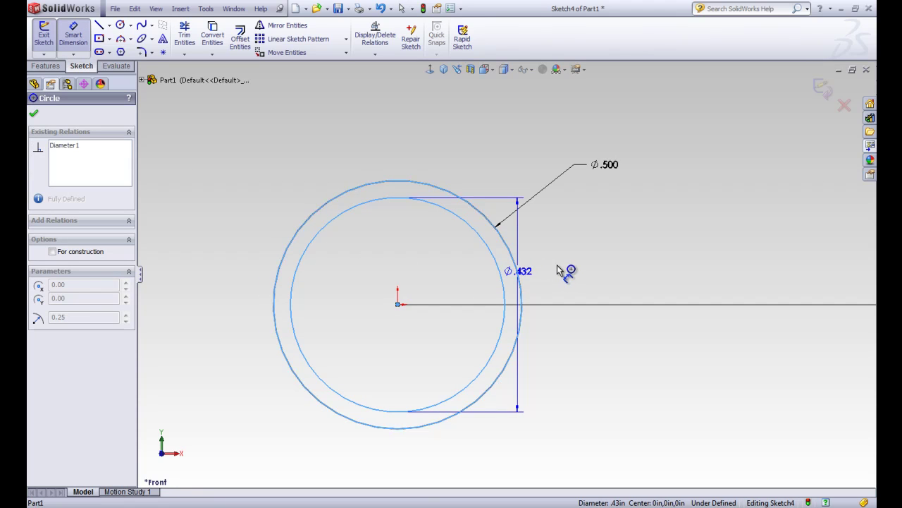
click(522, 270)
click(557, 267)
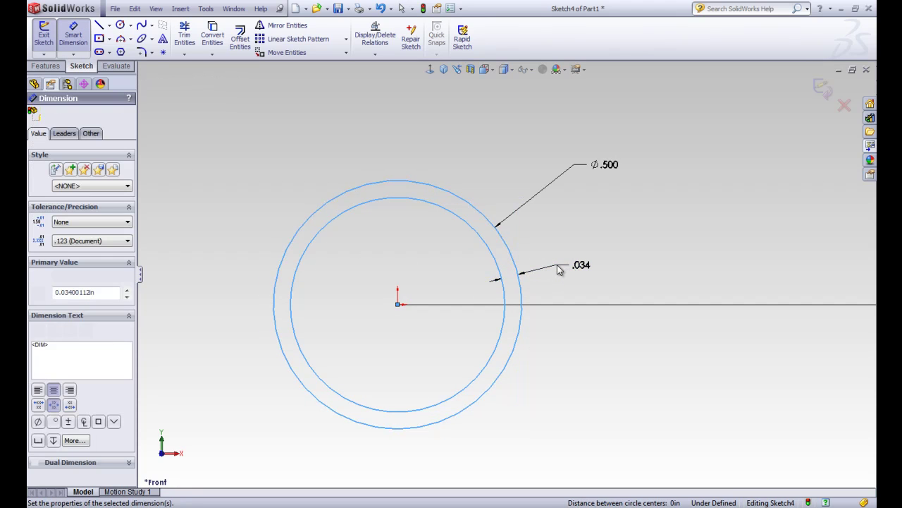
text(.05)
key(Return)
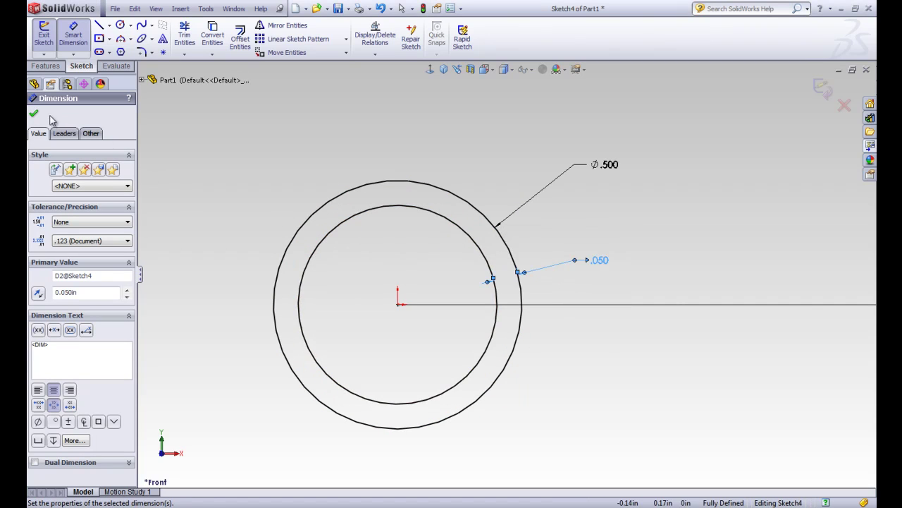
click(33, 113)
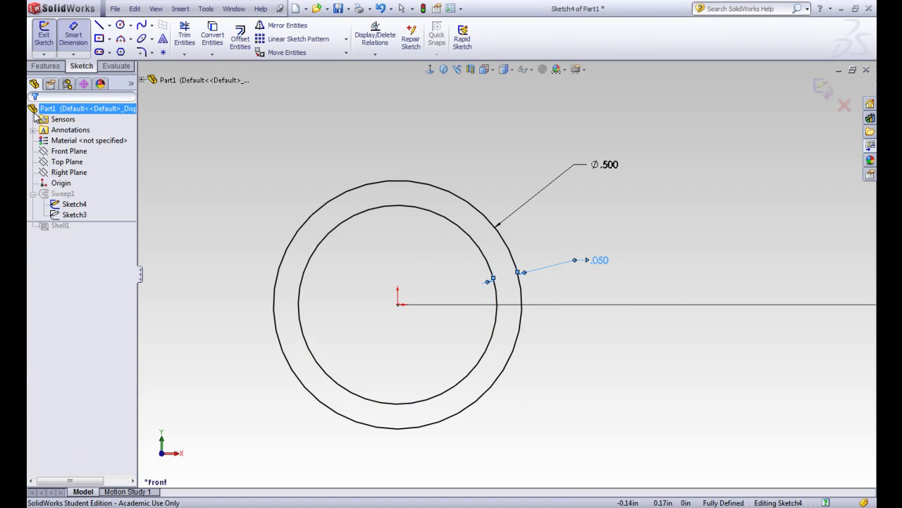
Exit Sketch4 so the sweep rebuilds as a hollow tube, and inspect it close-up
click(44, 41)
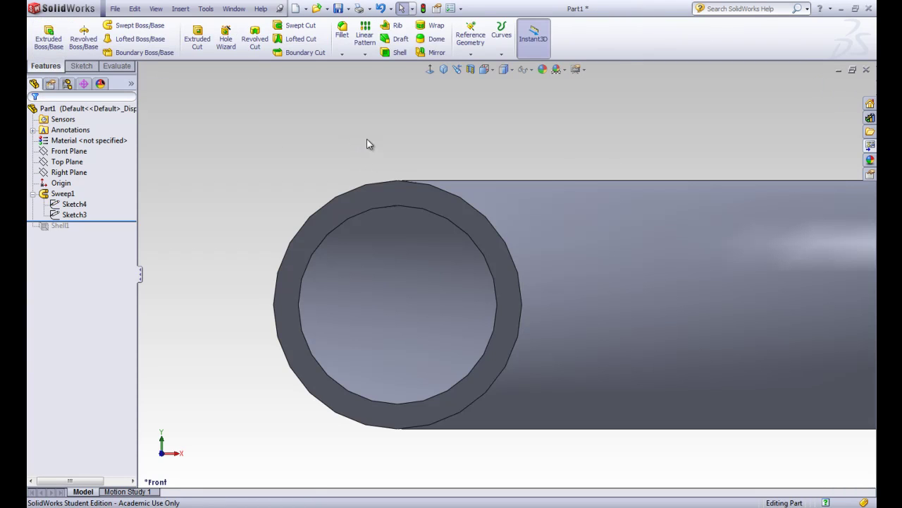
click(57, 226)
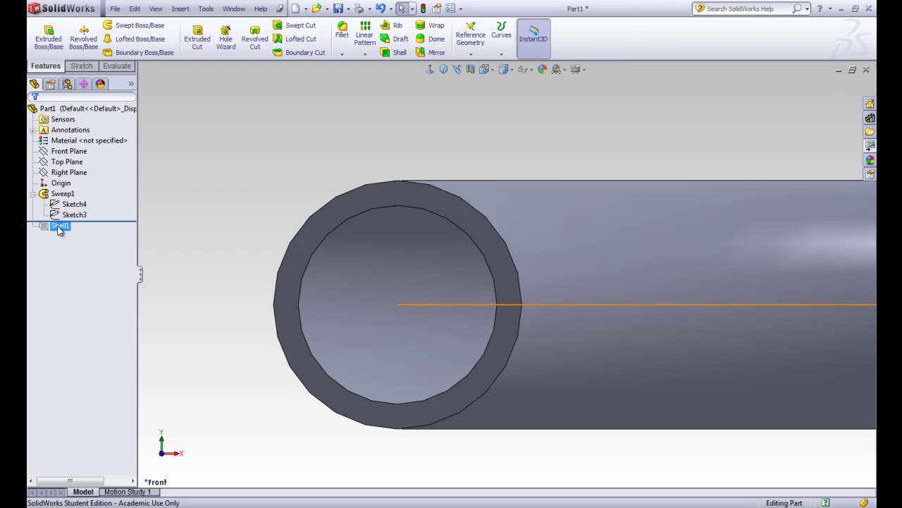
click(244, 224)
middle_drag(558, 152, 505, 202)
scroll(508, 197, up, 10)
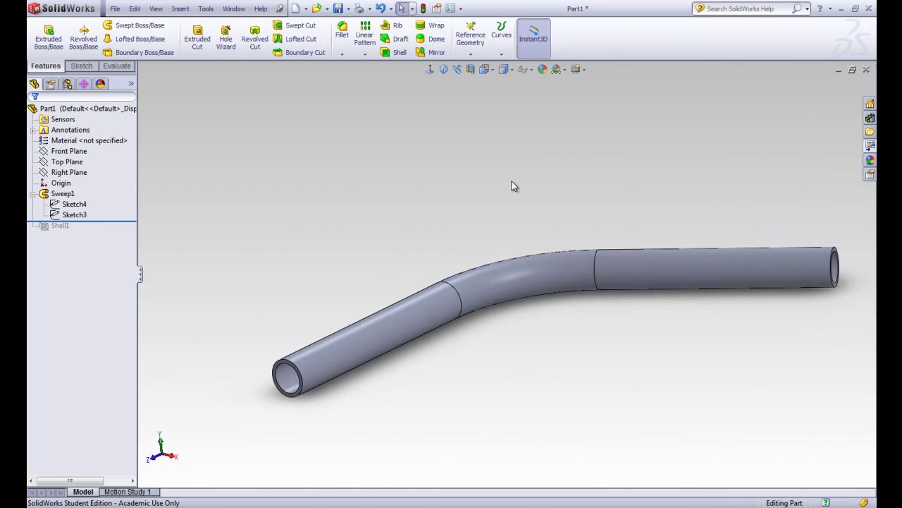
scroll(514, 186, up, 2)
middle_drag(653, 233, 628, 248)
Check the rolled-back Shell1 and the Sketch3 sweep path in the feature tree
click(67, 226)
key(Escape)
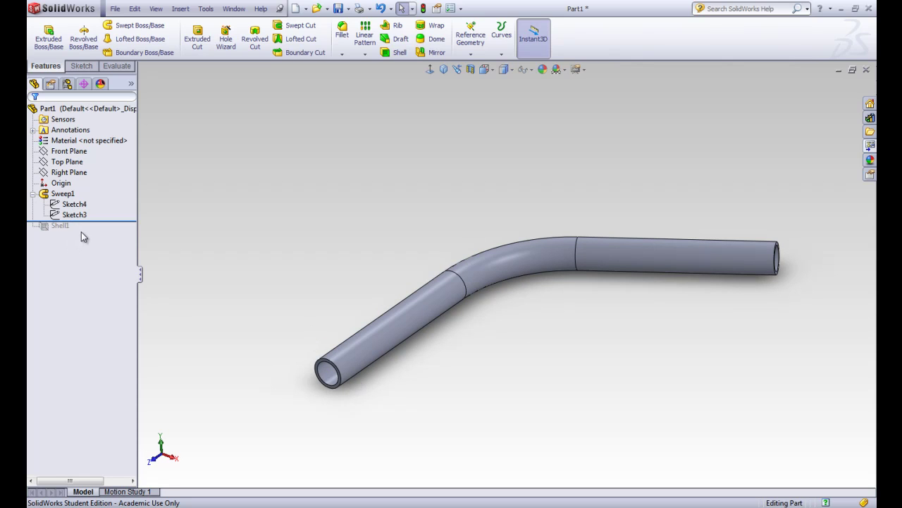
click(65, 218)
click(178, 234)
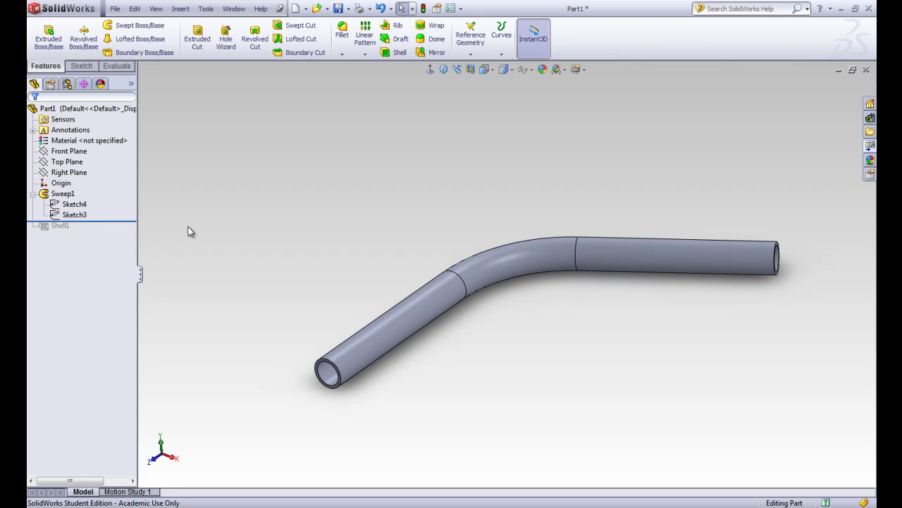